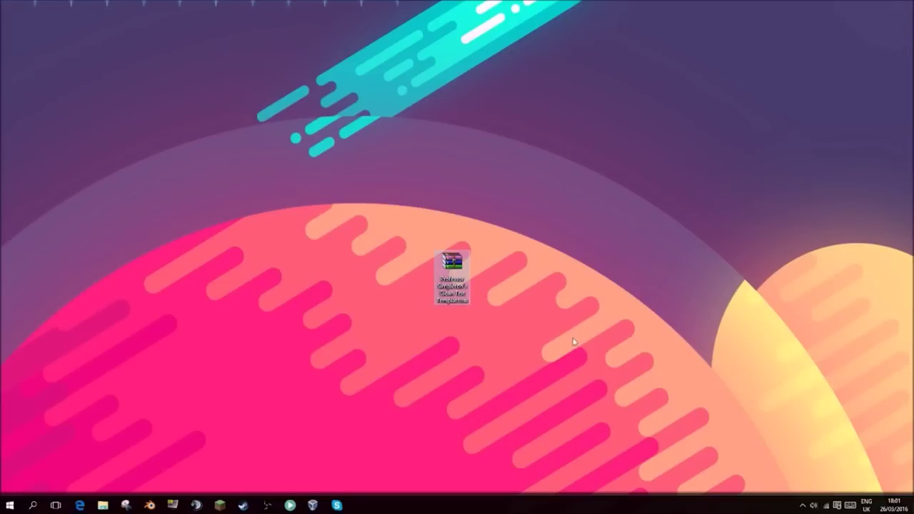
Extract the template archive into its own desktop folder, place it above the archive, and open it
{"action": "right_click", "coordinate": [455, 263]}
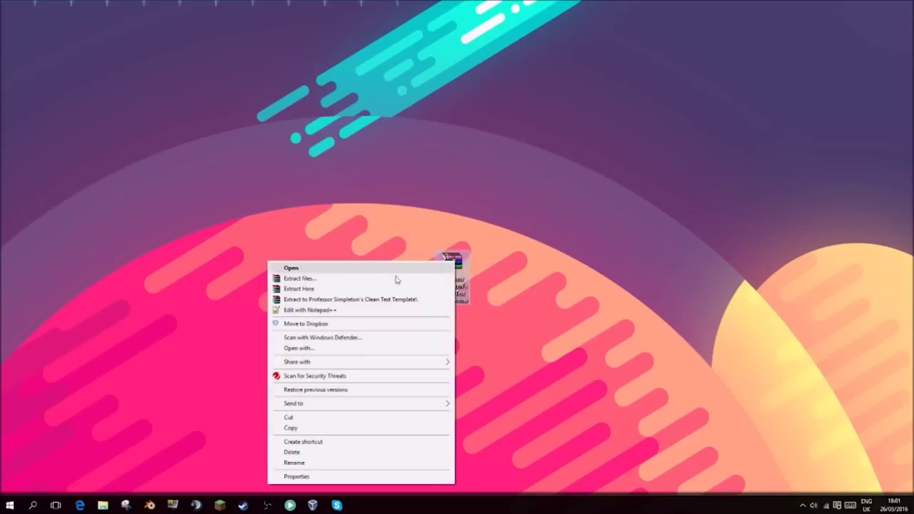
{"action": "left_click", "coordinate": [334, 300]}
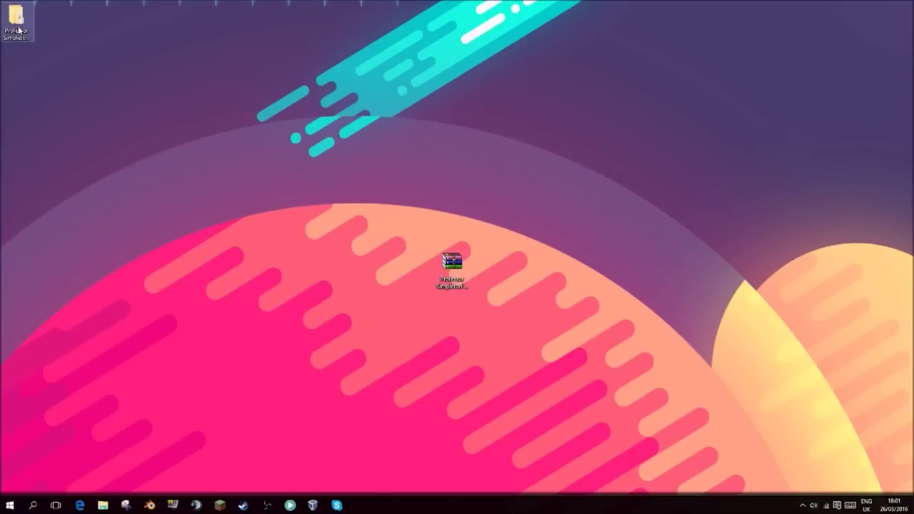
{"action": "left_click_drag", "start_coordinate": [27, 20], "coordinate": [459, 223]}
{"action": "double_click", "coordinate": [459, 222]}
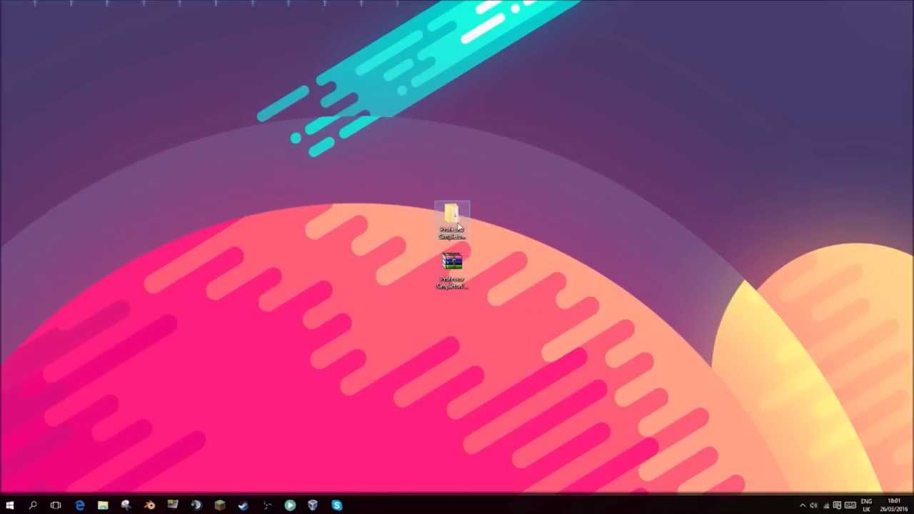
Open the nested template folders down to the innermost one
{"action": "left_click", "coordinate": [355, 165]}
{"action": "double_click", "coordinate": [355, 165]}
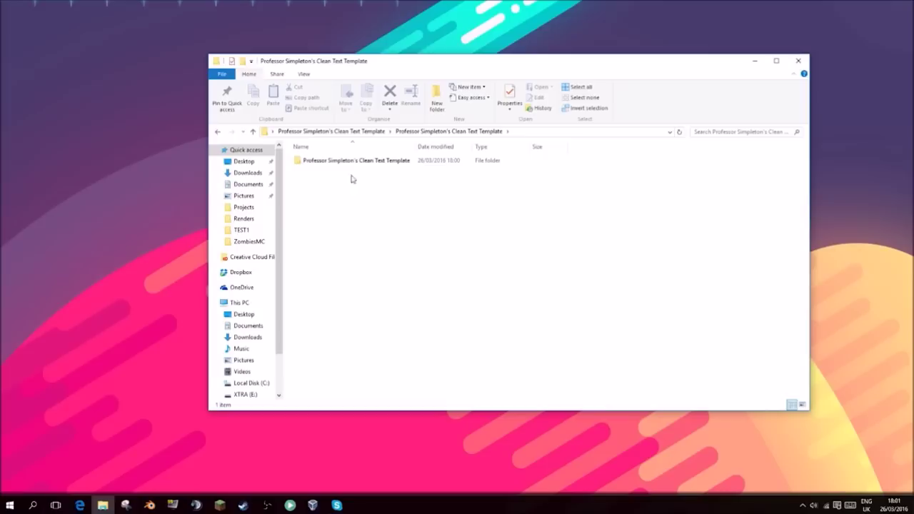
{"action": "double_click", "coordinate": [374, 167]}
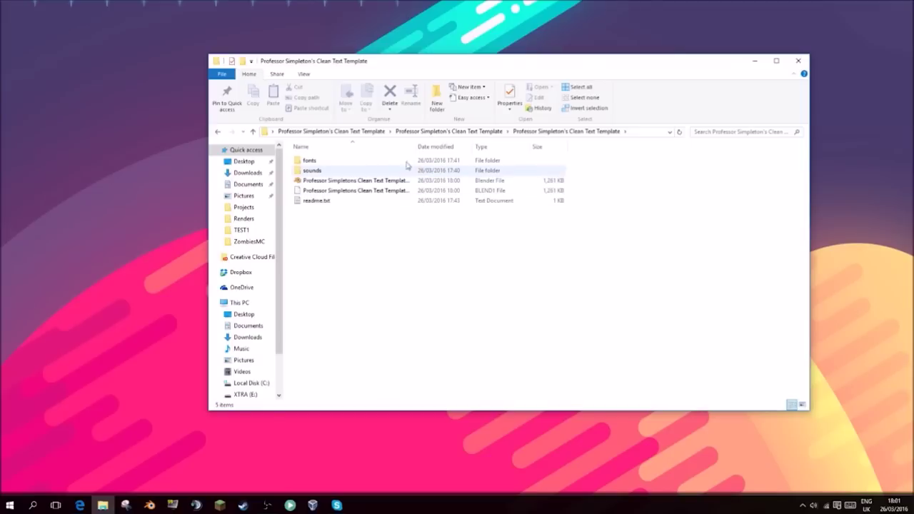
Look through the folder's items: fonts, the Blender file, its BLEND1 backup and readme.txt
{"action": "left_click_drag", "start_coordinate": [307, 256], "coordinate": [350, 153]}
{"action": "left_click", "coordinate": [292, 258]}
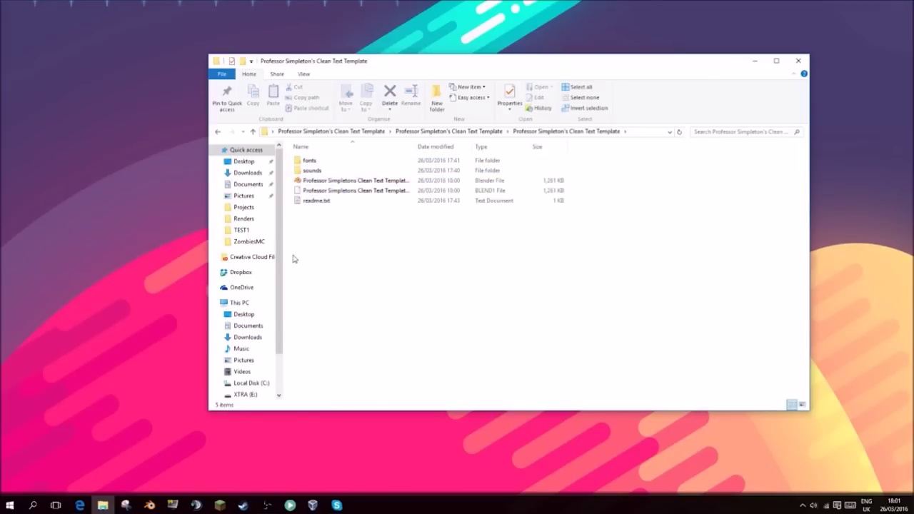
{"action": "left_click", "coordinate": [309, 163]}
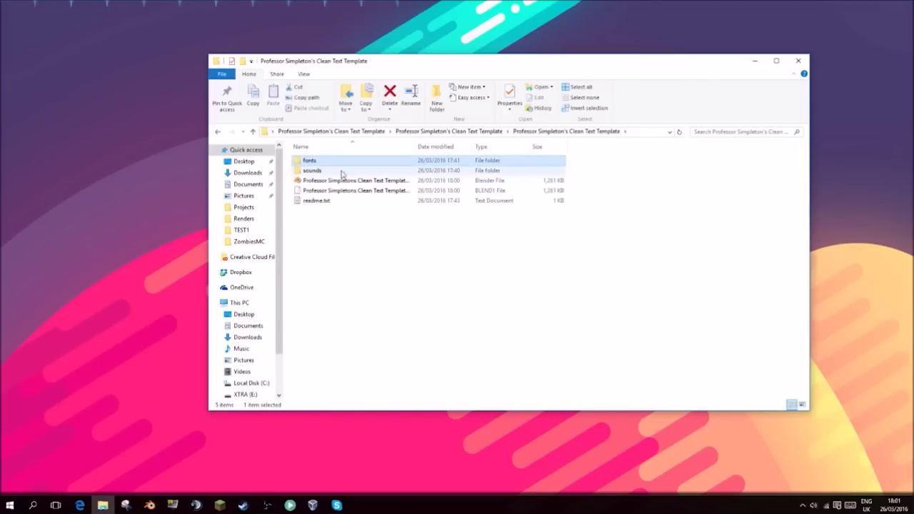
{"action": "left_click", "coordinate": [361, 181]}
{"action": "key", "text": "Down"}
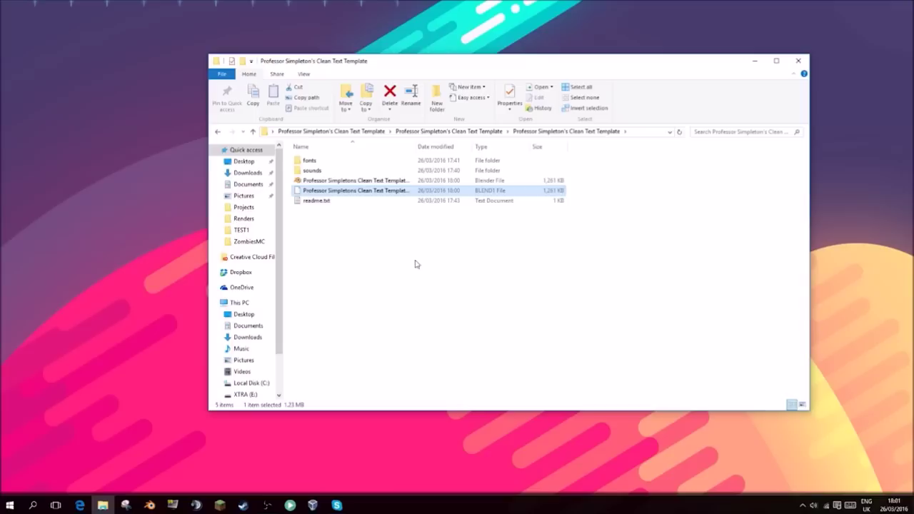
{"action": "key", "text": "Down"}
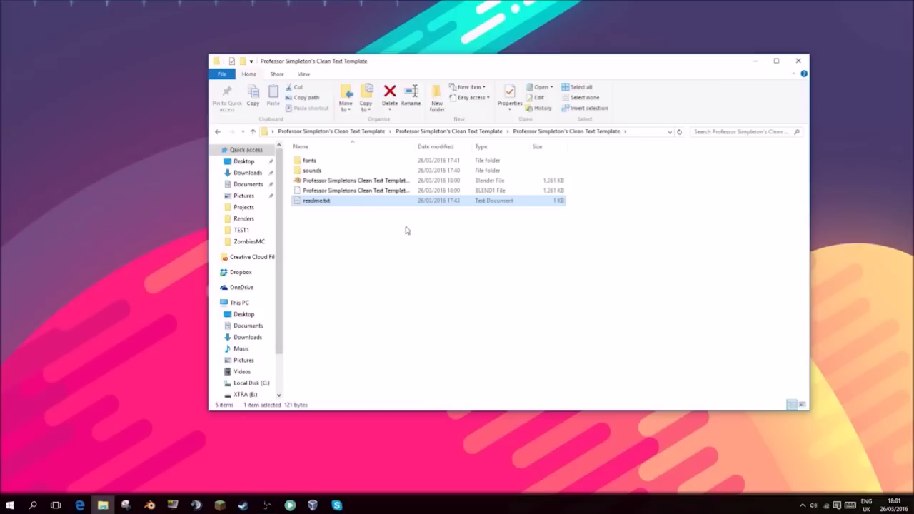
Install the DOCK11 Heavy font from heavy_dock11.otf, then return to the template folder
{"action": "double_click", "coordinate": [332, 163]}
{"action": "double_click", "coordinate": [331, 161]}
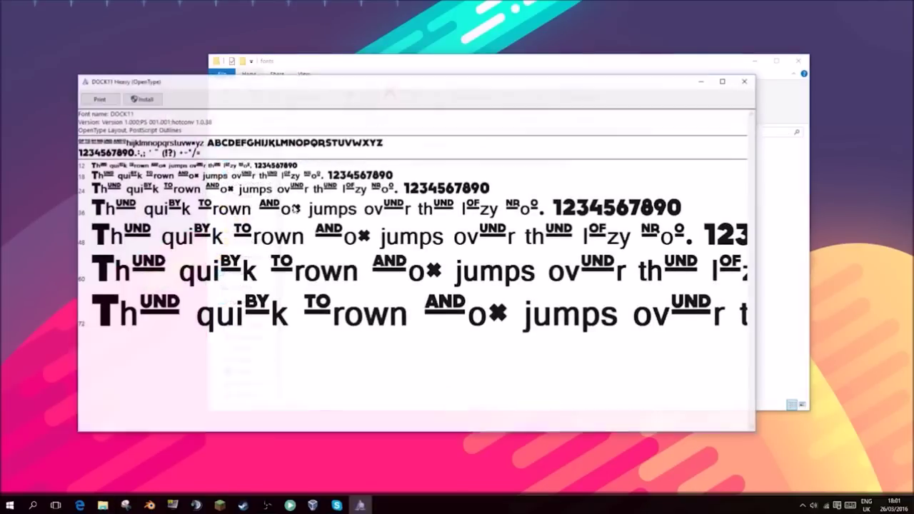
{"action": "left_click", "coordinate": [140, 98]}
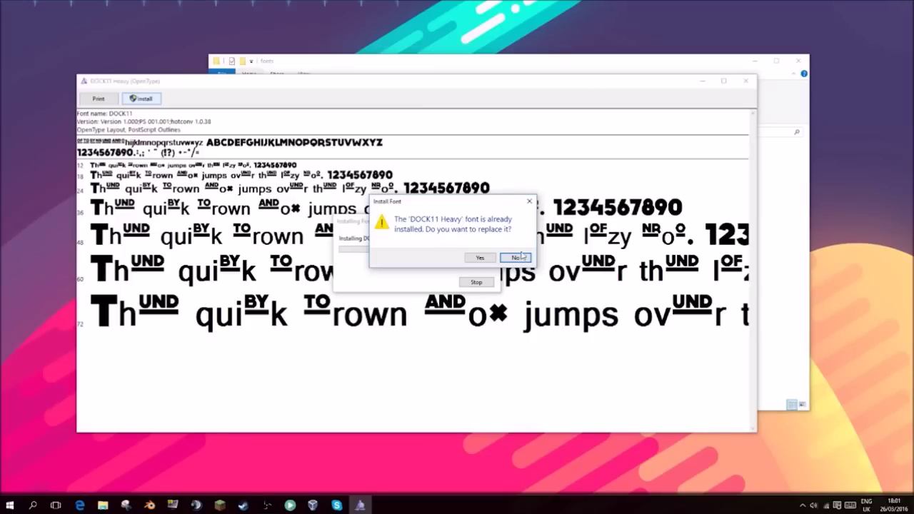
{"action": "left_click", "coordinate": [480, 257]}
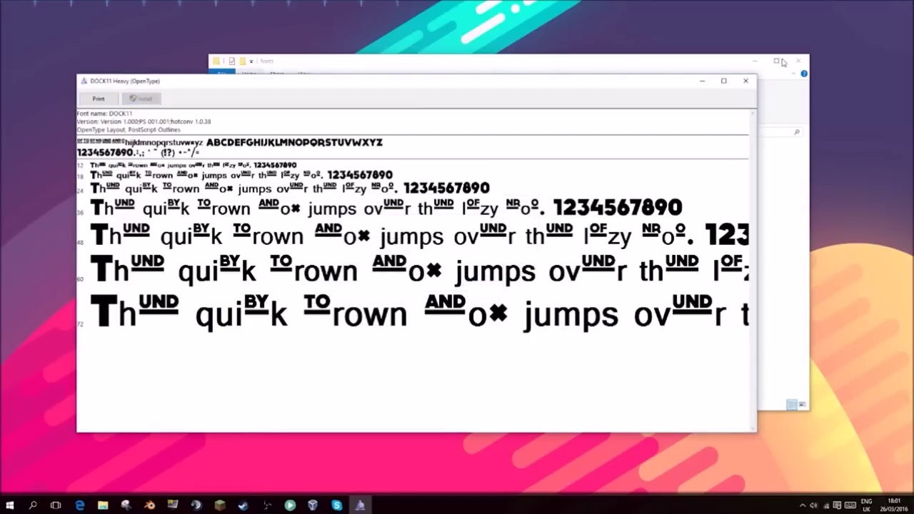
{"action": "left_click", "coordinate": [745, 81]}
{"action": "left_click", "coordinate": [645, 230]}
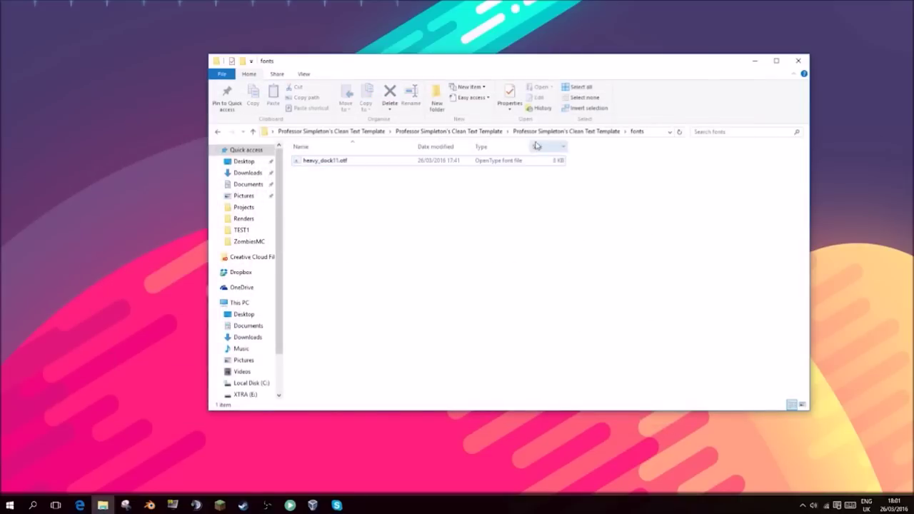
{"action": "left_click", "coordinate": [537, 133]}
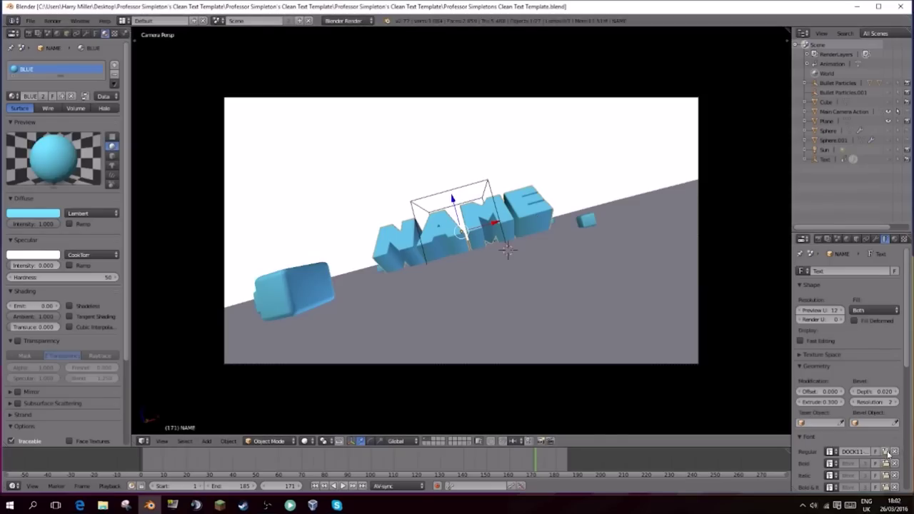
Load heavy_dock11.otf from the template's fonts folder as the NAME text's Regular font
{"action": "left_click", "coordinate": [886, 452]}
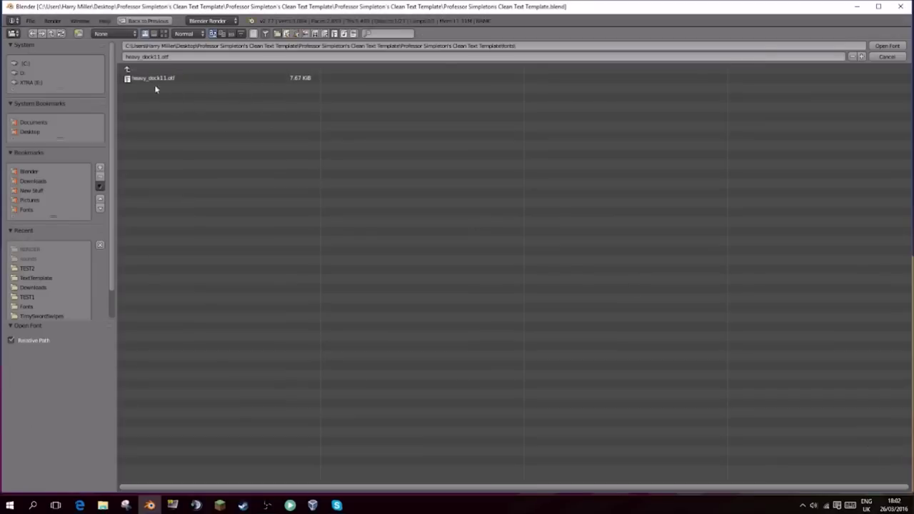
{"action": "key", "text": "Return"}
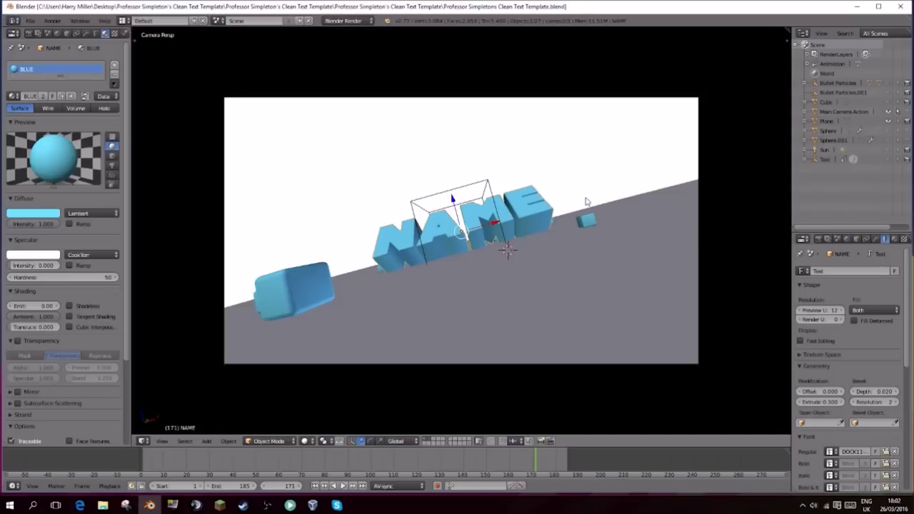
Edit the 3D text, replacing NAME with SIMPLETON
{"action": "key", "text": "Tab"}
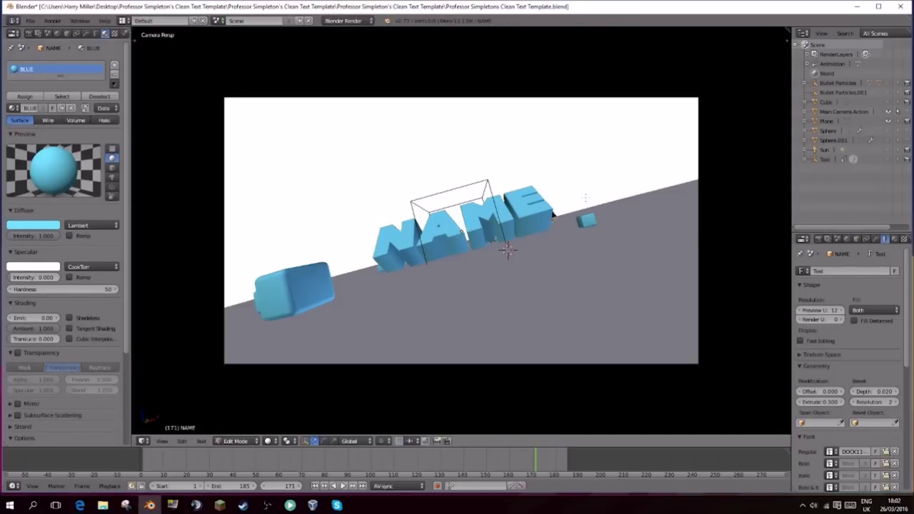
{"action": "key", "text": "BackSpace"}
{"action": "key", "text": "BackSpace"}
{"action": "key", "text": "BackSpace"}
{"action": "key", "text": "BackSpace"}
{"action": "type", "text": "SIMPL"}
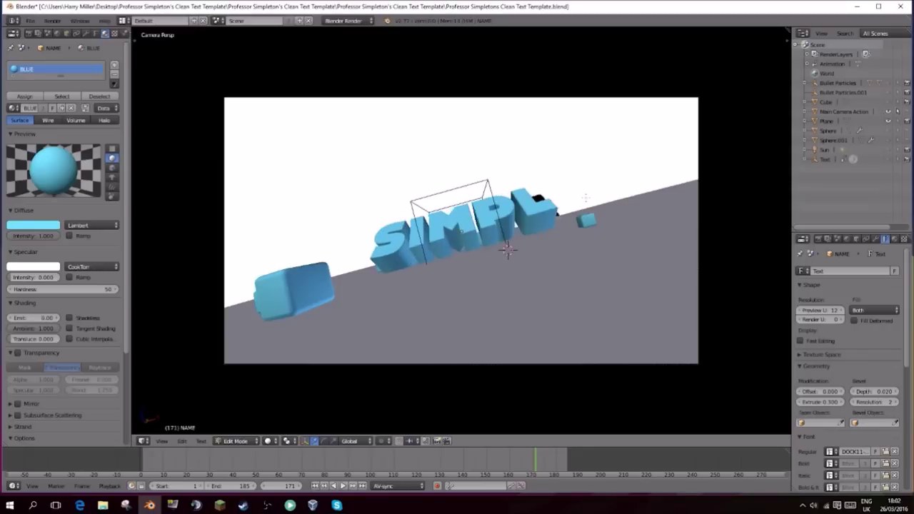
{"action": "type", "text": "ETON"}
{"action": "key", "text": "Tab"}
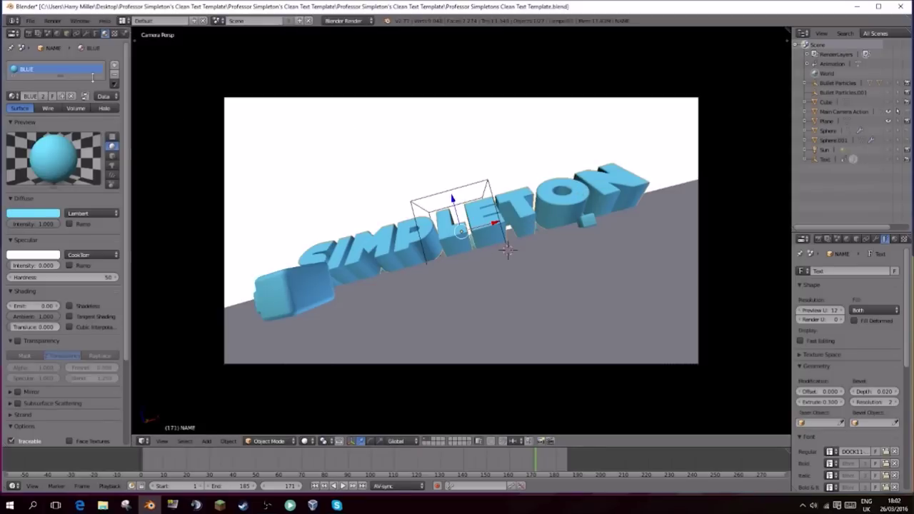
Change the text material's diffuse colour to coral red and rewind to frame 0
{"action": "left_click", "coordinate": [36, 213]}
{"action": "left_click", "coordinate": [37, 138]}
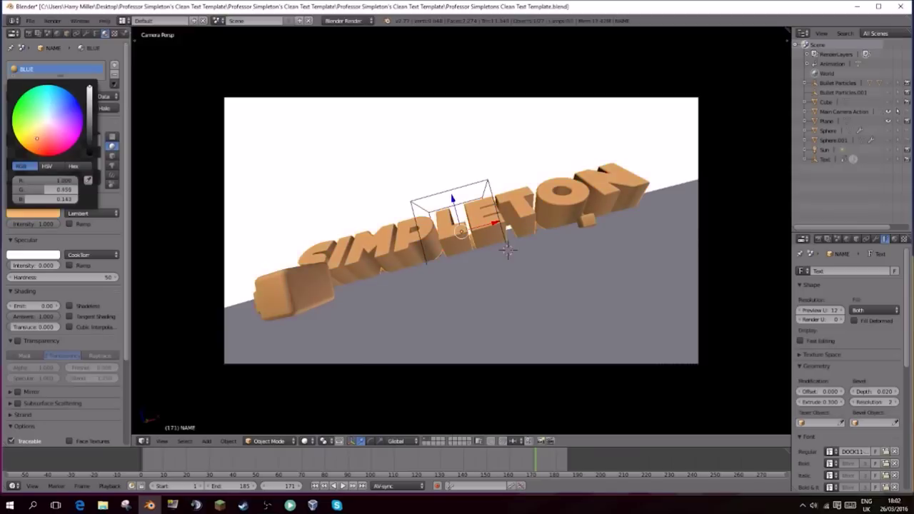
{"action": "left_click_drag", "start_coordinate": [37, 138], "coordinate": [42, 142]}
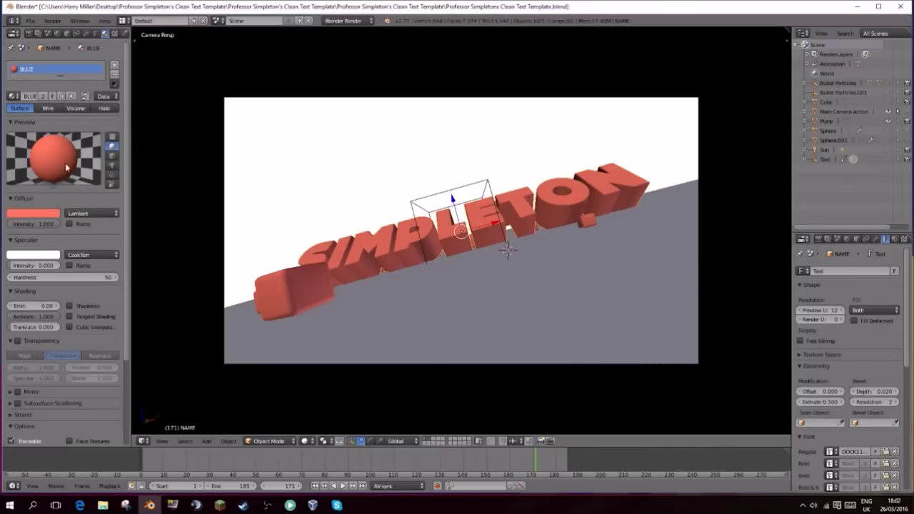
{"action": "left_click", "coordinate": [132, 462]}
Briefly play the animation, then rescale the wireframe box Cube.001
{"action": "key", "text": "alt+a"}
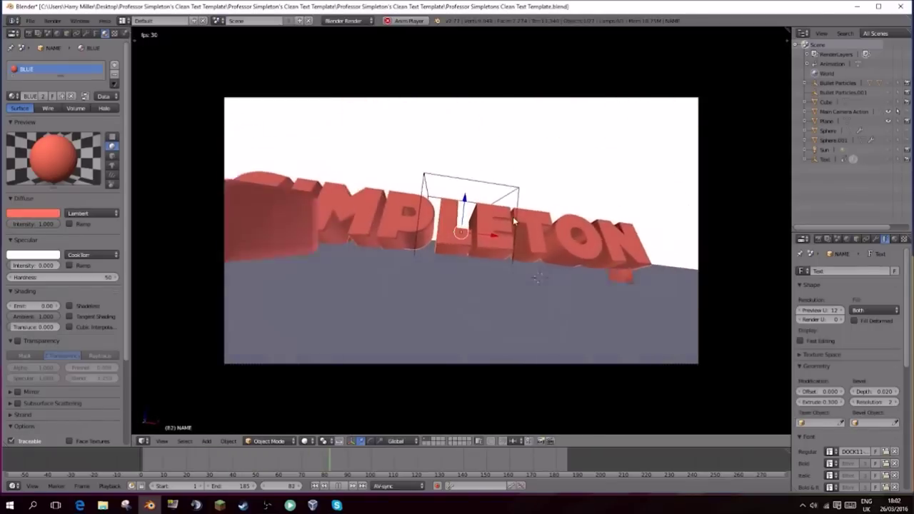
{"action": "key", "text": "alt+a"}
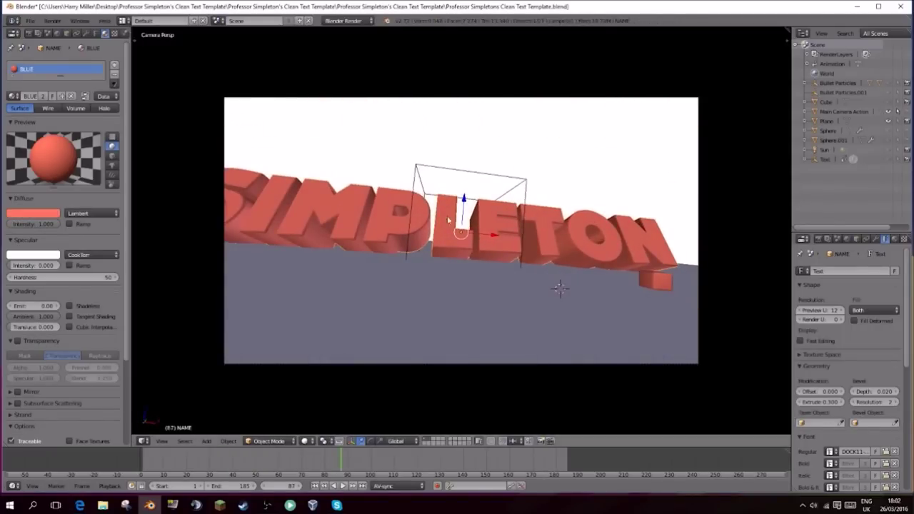
{"action": "right_click", "coordinate": [501, 179]}
{"action": "key", "text": "s"}
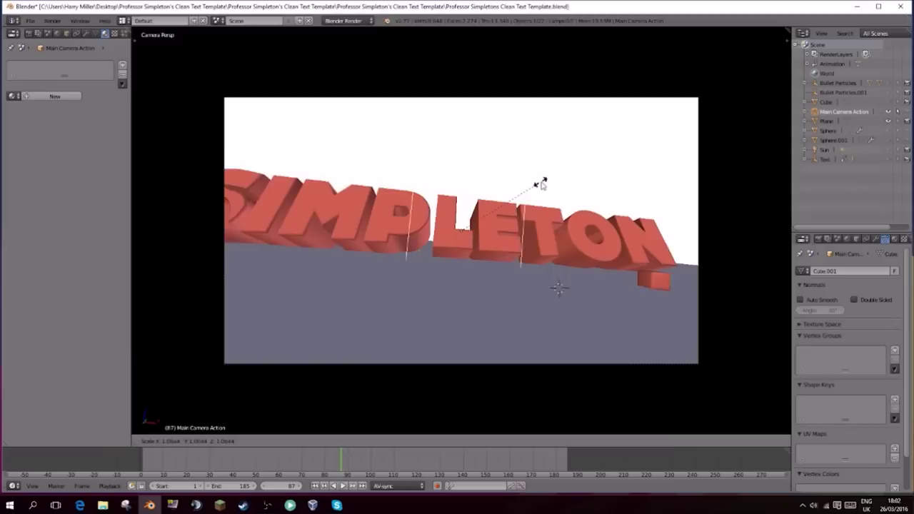
{"action": "left_click", "coordinate": [562, 193]}
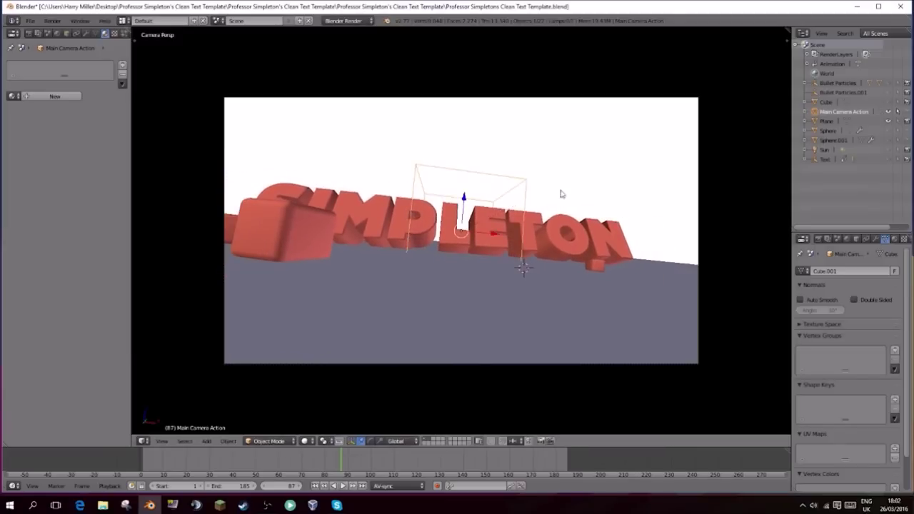
Preview the falling-letters animation, stopping around frame 164
{"action": "key", "text": "alt+a"}
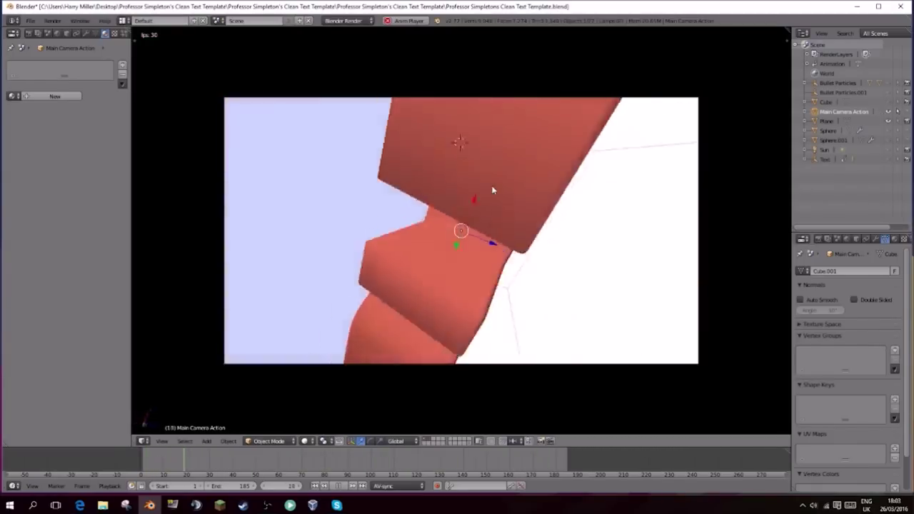
{"action": "key", "text": "alt+a"}
{"action": "key", "text": "Right"}
{"action": "key", "text": "Right"}
{"action": "key", "text": "Right"}
{"action": "key", "text": "Right"}
{"action": "key", "text": "Right"}
{"action": "key", "text": "Right"}
{"action": "key", "text": "Right"}
{"action": "key", "text": "Right"}
{"action": "key", "text": "Right"}
{"action": "key", "text": "Right"}
{"action": "key", "text": "Right"}
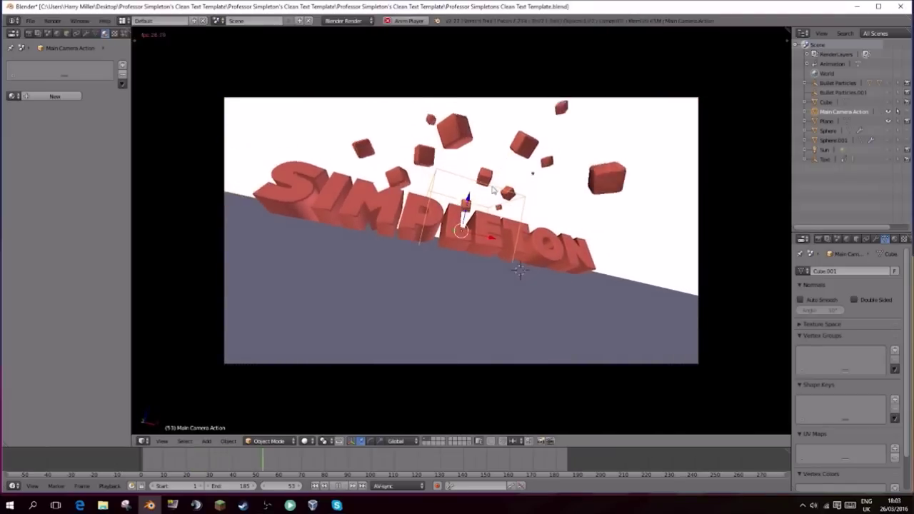
{"action": "key", "text": "alt+a"}
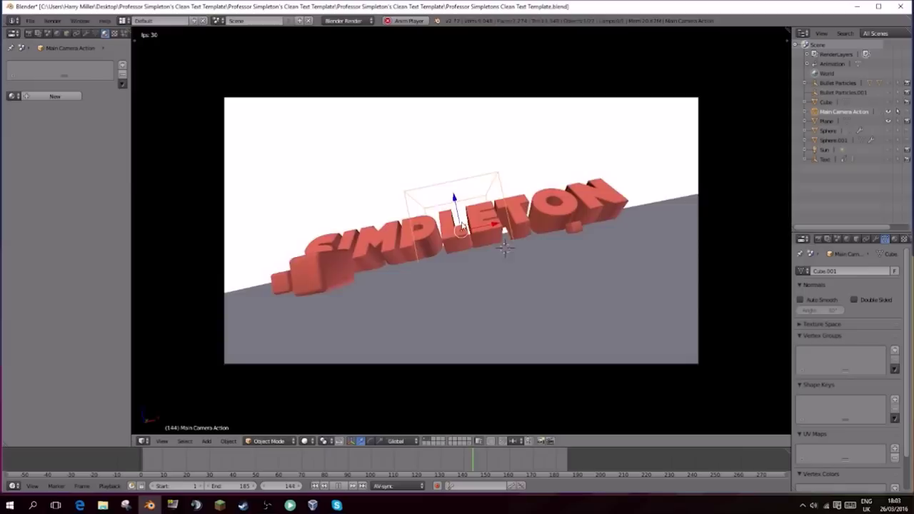
{"action": "key", "text": "alt+a"}
Delete the stray cube particle.010 lying in front of the S
{"action": "right_click", "coordinate": [329, 263]}
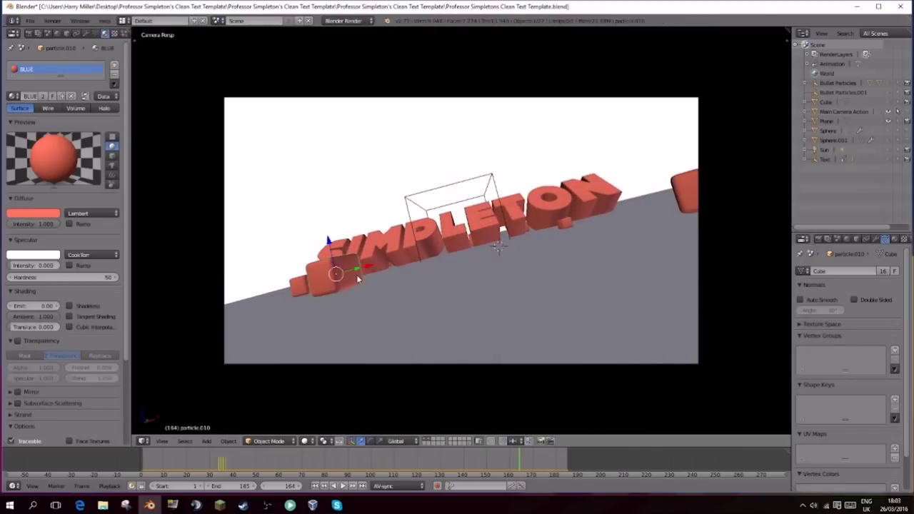
{"action": "key", "text": "x"}
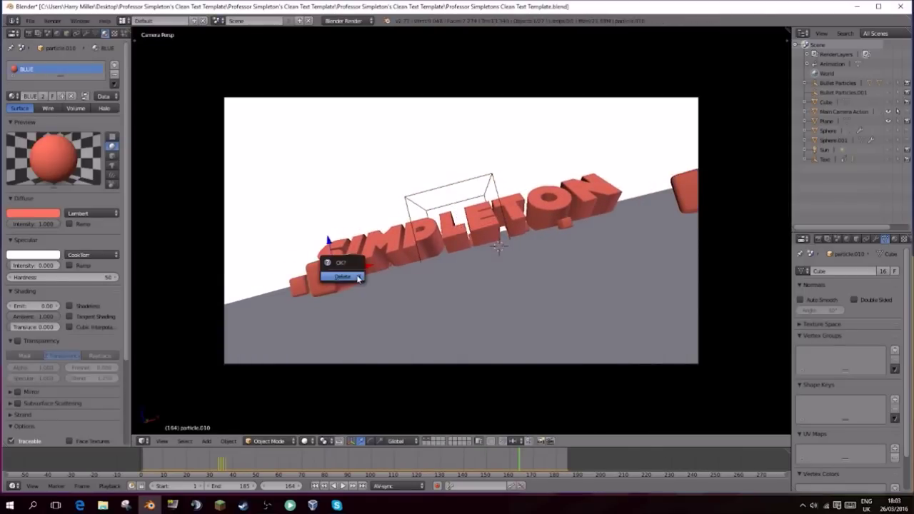
{"action": "left_click", "coordinate": [356, 274]}
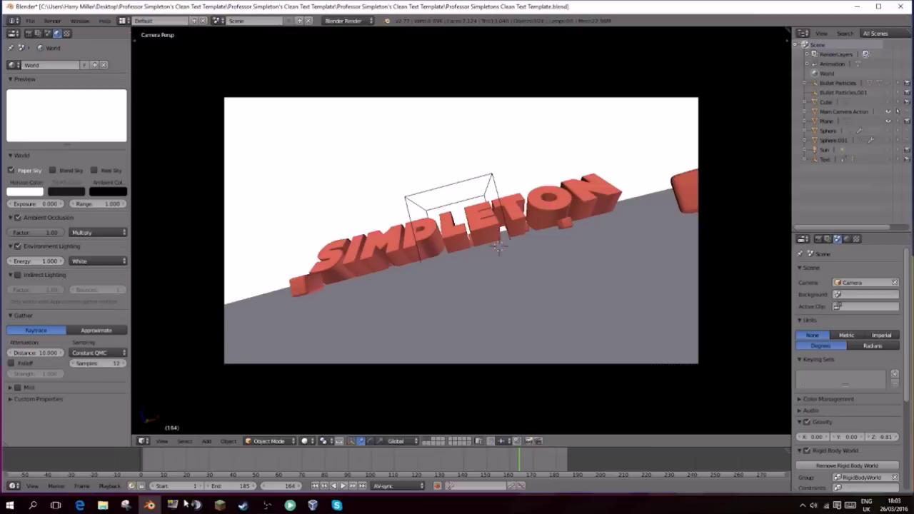
Replay the animation from frame 0, then scrub to frame 132 with SIMPLETON landed
{"action": "left_click", "coordinate": [132, 455]}
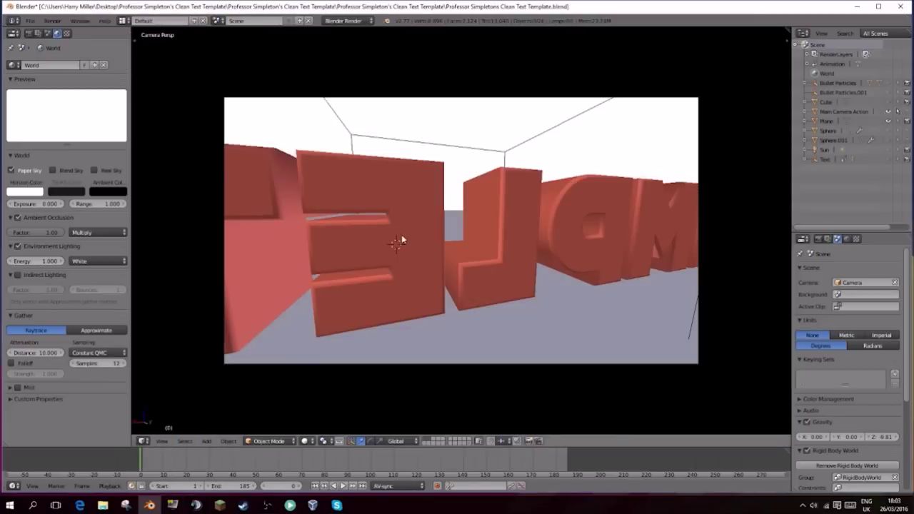
{"action": "key", "text": "alt+a"}
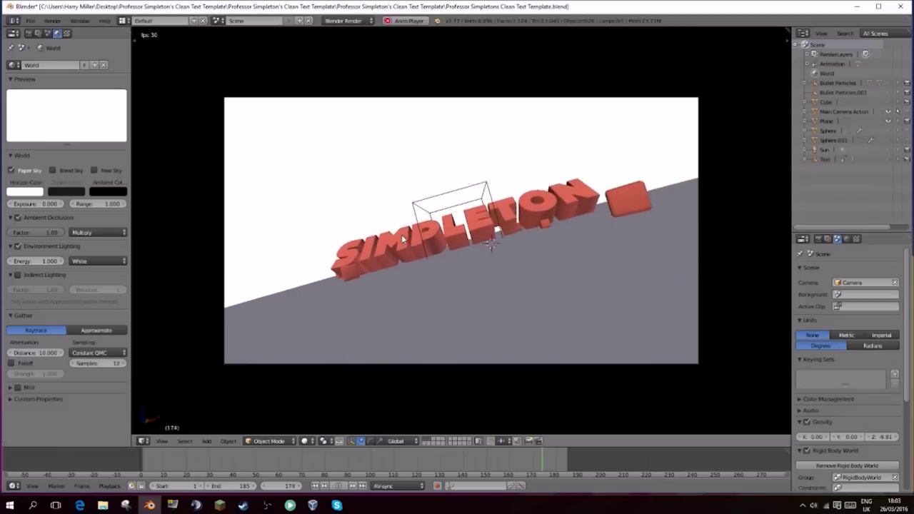
{"action": "key", "text": "alt+a"}
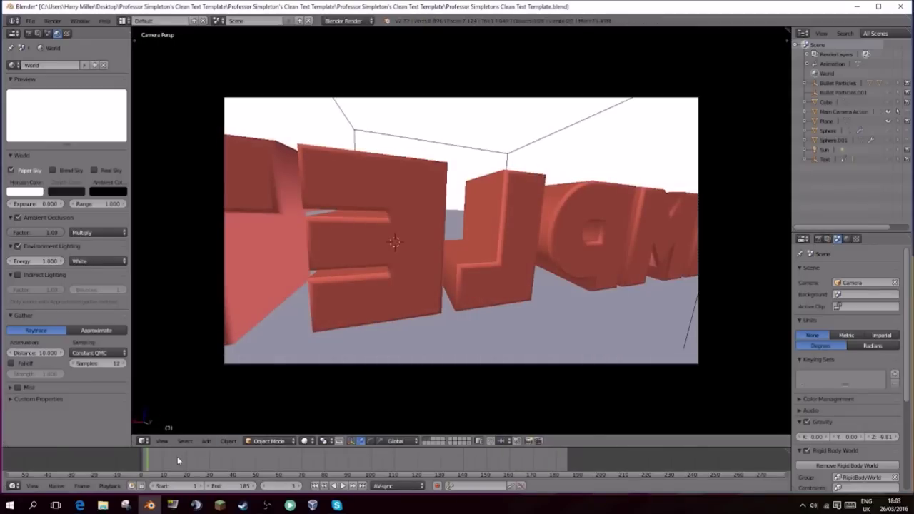
{"action": "left_click_drag", "start_coordinate": [177, 461], "coordinate": [446, 456]}
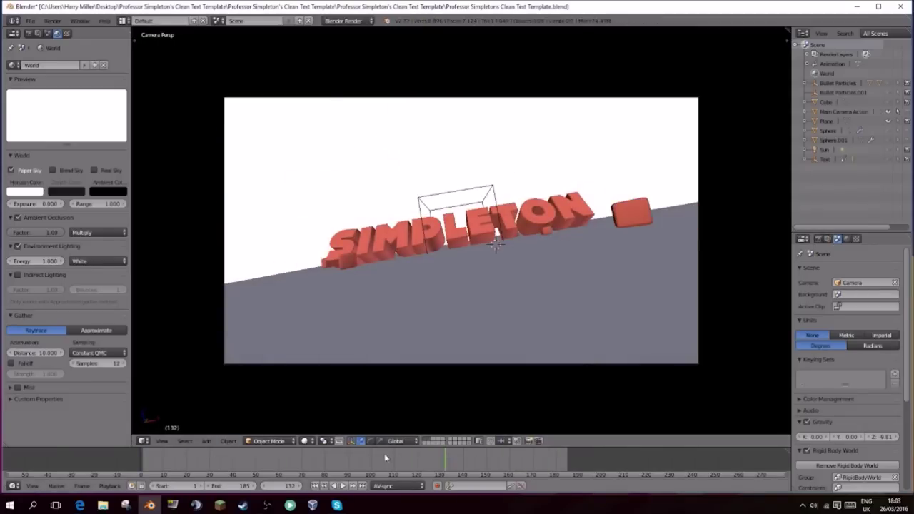
Show the Render properties down to the Output panel with its JPEG format
{"action": "left_click", "coordinate": [818, 240]}
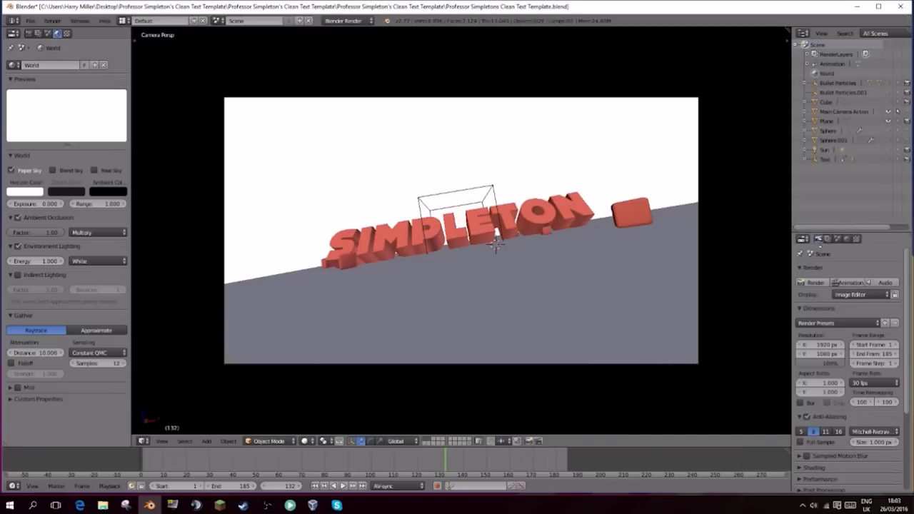
{"action": "scroll", "coordinate": [834, 328], "scroll_direction": "down", "scroll_amount": 5}
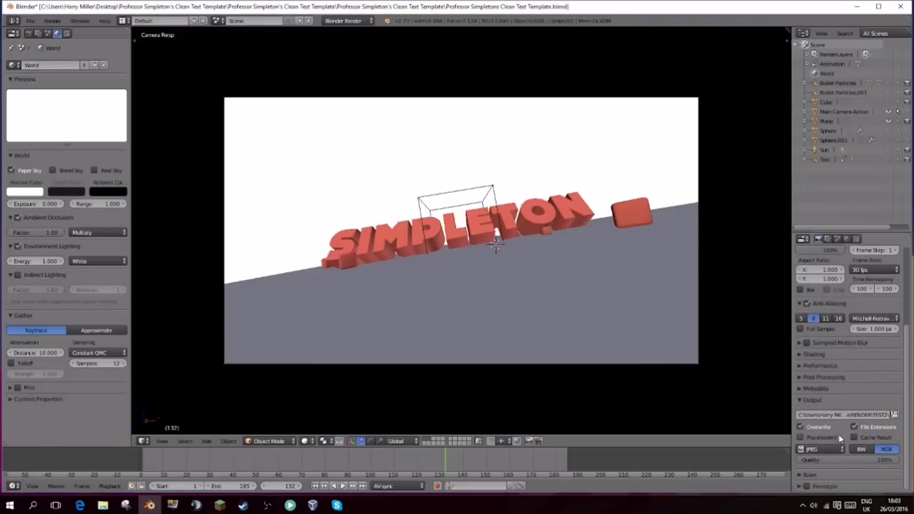
Browse to the inner Professor Simpleton's Clean Text Template subfolder on the Desktop for render output
{"action": "left_click", "coordinate": [894, 415]}
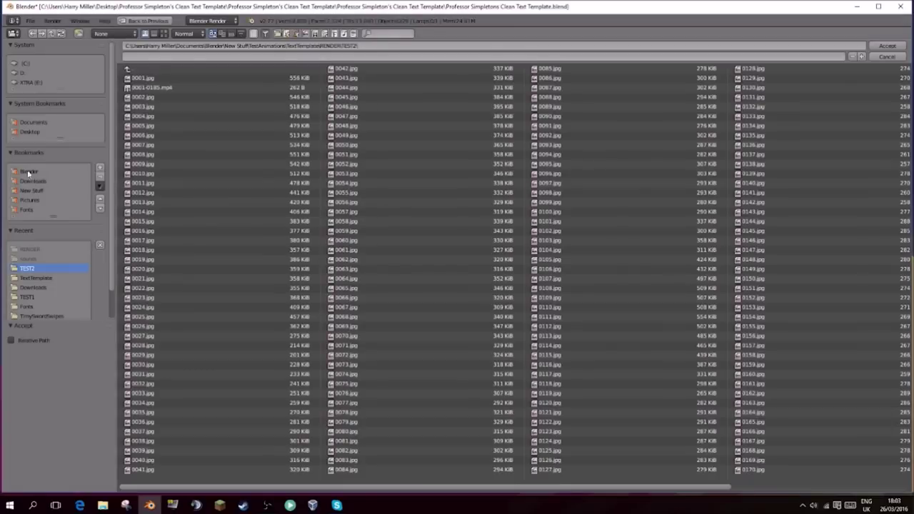
{"action": "left_click", "coordinate": [44, 278]}
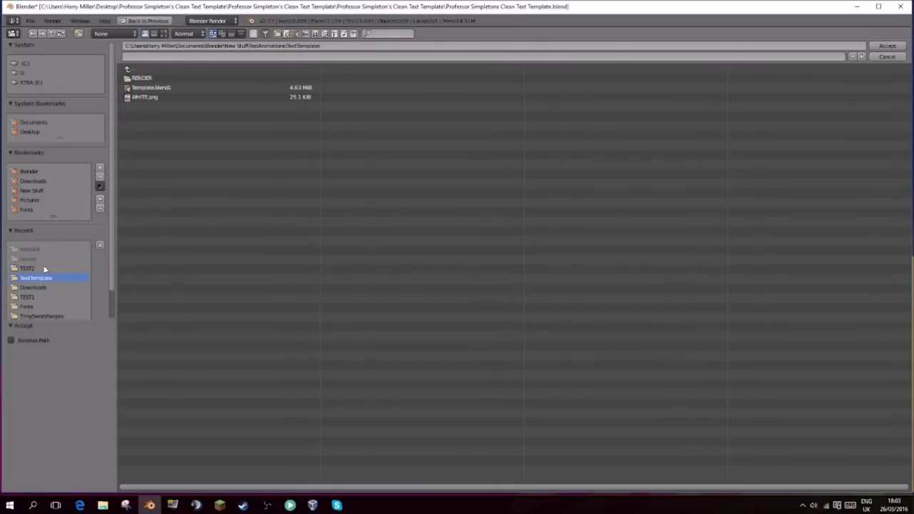
{"action": "left_click", "coordinate": [32, 132]}
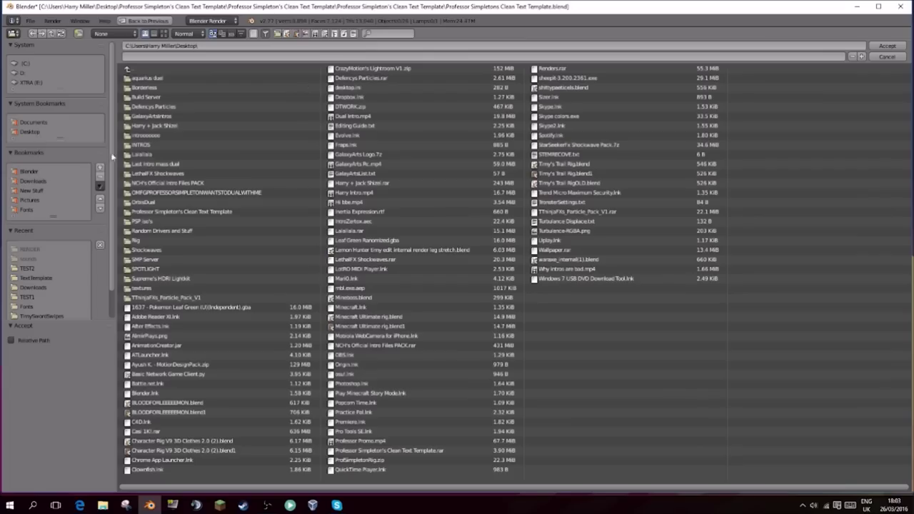
{"action": "left_click", "coordinate": [166, 219]}
{"action": "left_click", "coordinate": [166, 79]}
{"action": "left_click", "coordinate": [167, 80]}
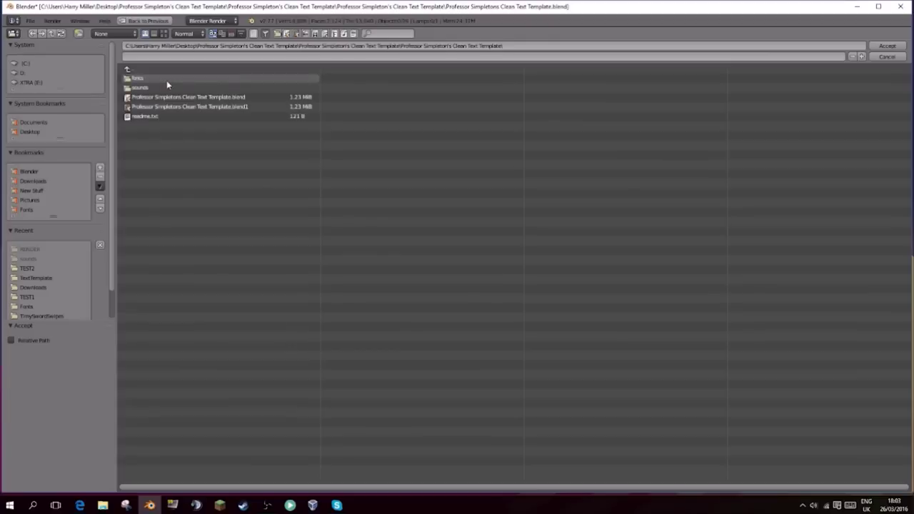
Create a new RENDER folder there and accept it as the output path
{"action": "left_click", "coordinate": [78, 34]}
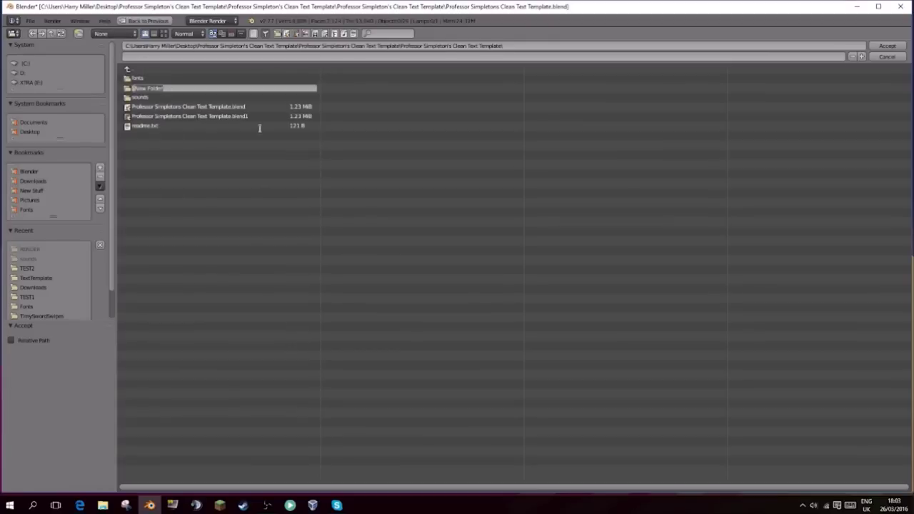
{"action": "type", "text": "RENDER"}
{"action": "key", "text": "Return"}
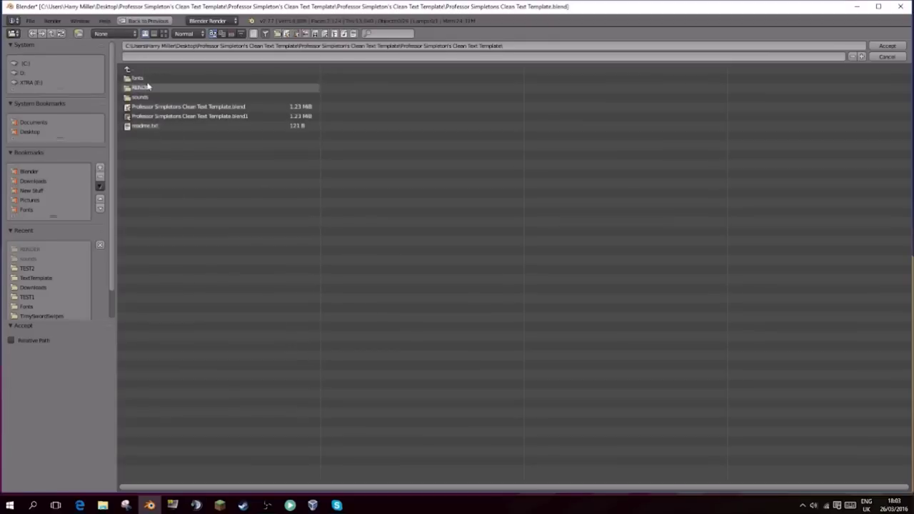
{"action": "left_click", "coordinate": [164, 87]}
{"action": "left_click", "coordinate": [885, 46]}
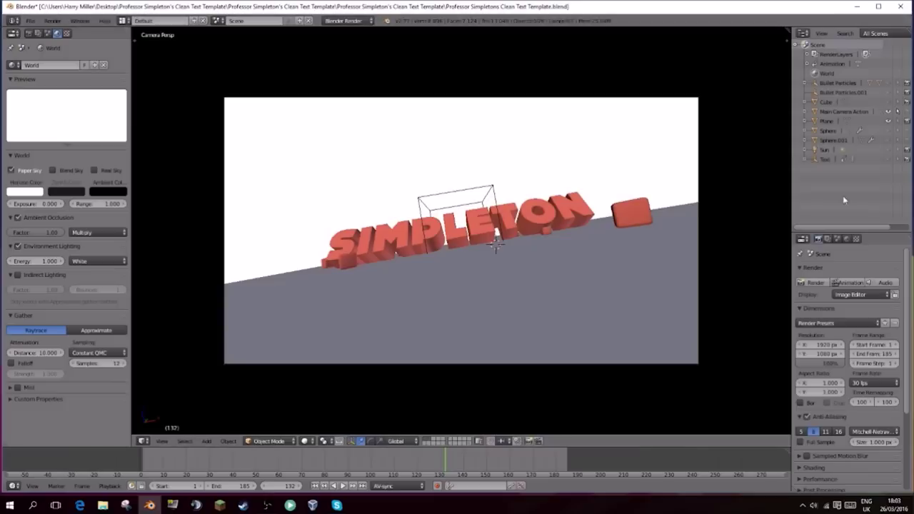
Render the full animation through frame 185 and show the render in progress
{"action": "left_click", "coordinate": [848, 283]}
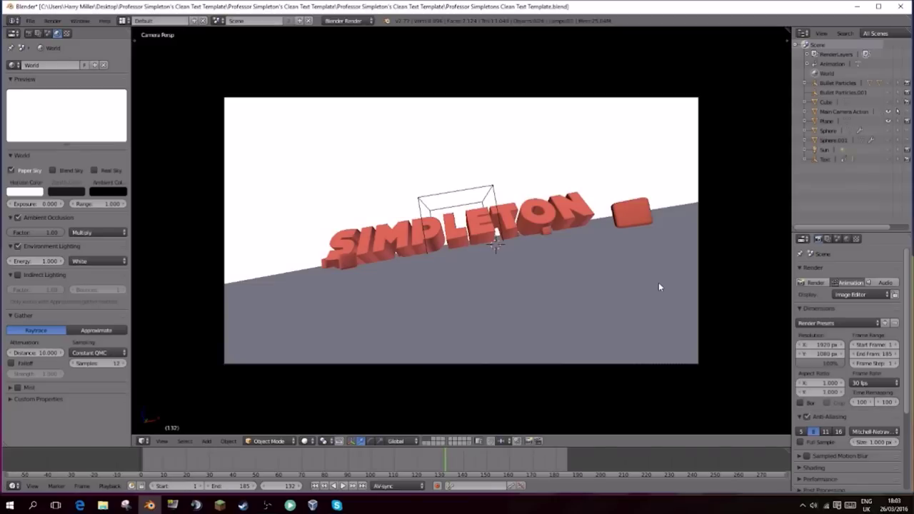
{"action": "key", "text": "ctrl+F12"}
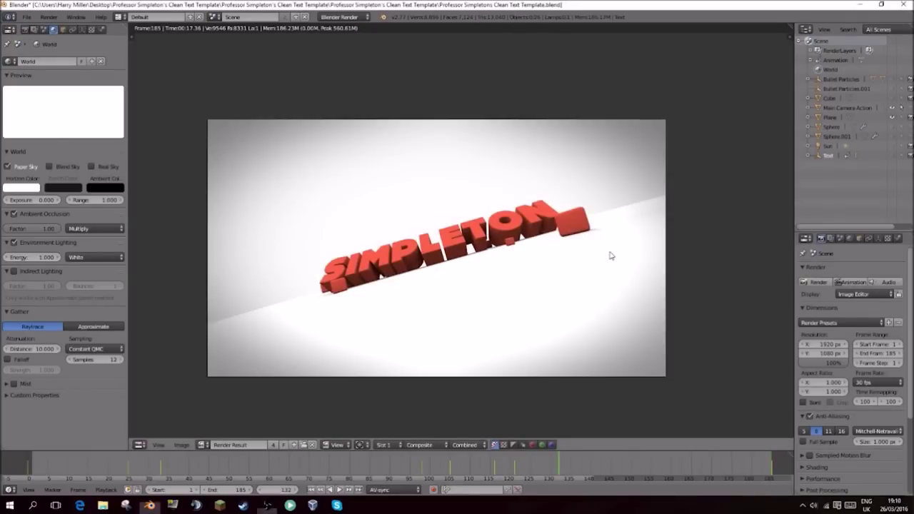
Zoom and pan the Render Result to inspect the finished frame 185 of SIMPLETON
{"action": "scroll", "coordinate": [607, 262], "scroll_direction": "up", "scroll_amount": 1}
{"action": "middle_click_drag", "start_coordinate": [604, 257], "coordinate": [630, 223]}
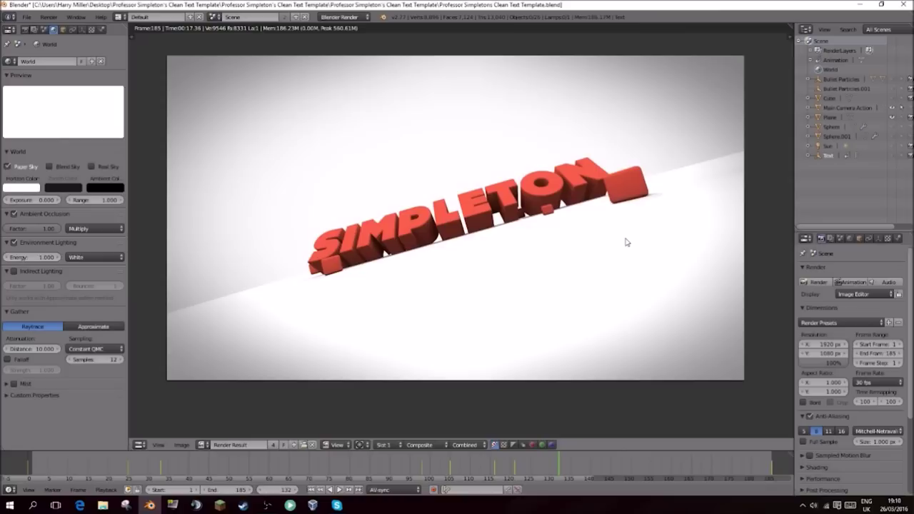
{"action": "scroll", "coordinate": [546, 239], "scroll_direction": "down", "scroll_amount": 1}
{"action": "scroll", "coordinate": [548, 241], "scroll_direction": "up", "scroll_amount": 2}
{"action": "scroll", "coordinate": [561, 250], "scroll_direction": "down", "scroll_amount": 1}
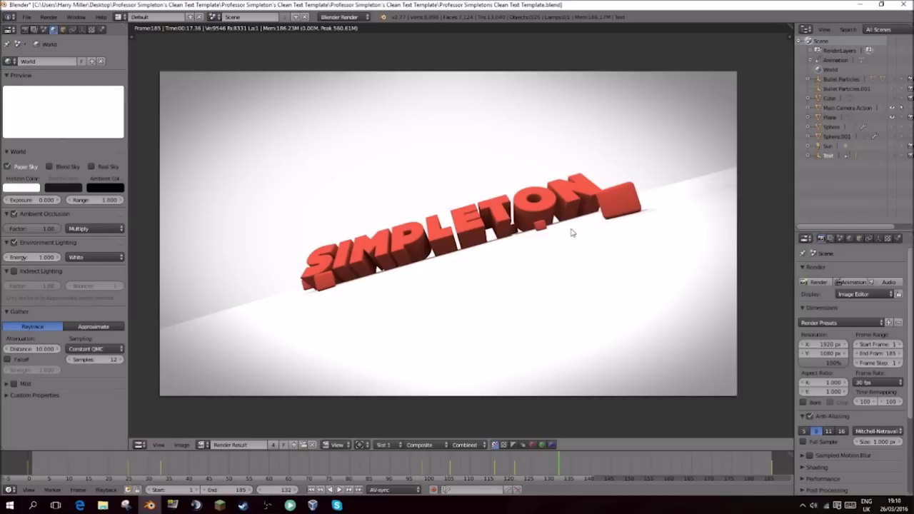
Switch to the Video Editing layout and set the playhead to frame 0
{"action": "left_click", "coordinate": [120, 17]}
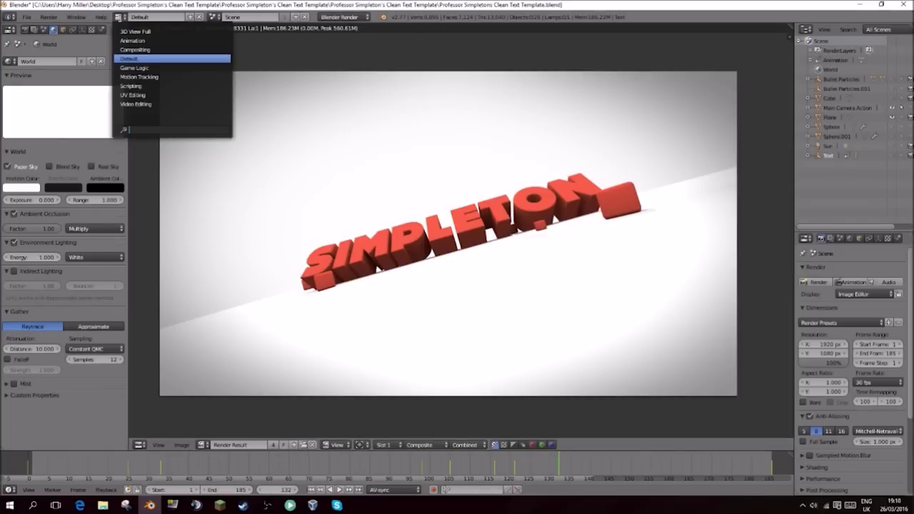
{"action": "left_click", "coordinate": [140, 103]}
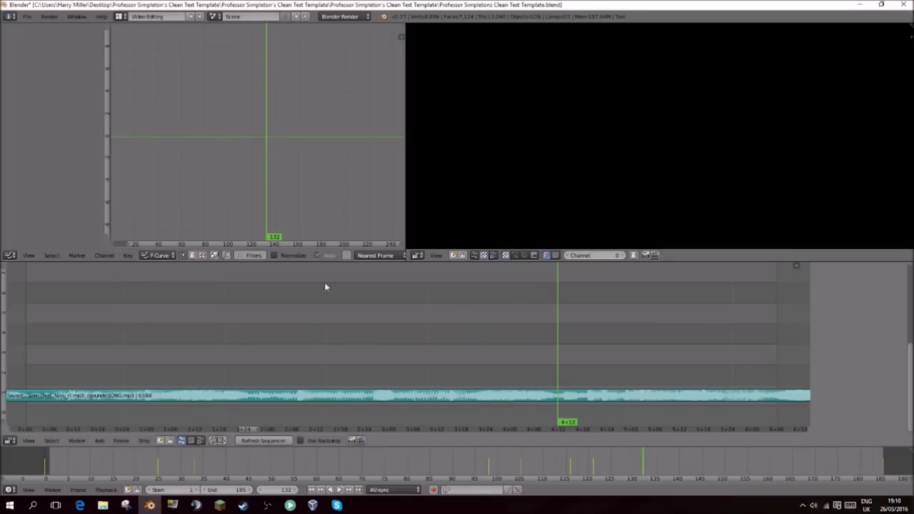
{"action": "left_click", "coordinate": [67, 361]}
{"action": "left_click", "coordinate": [45, 461]}
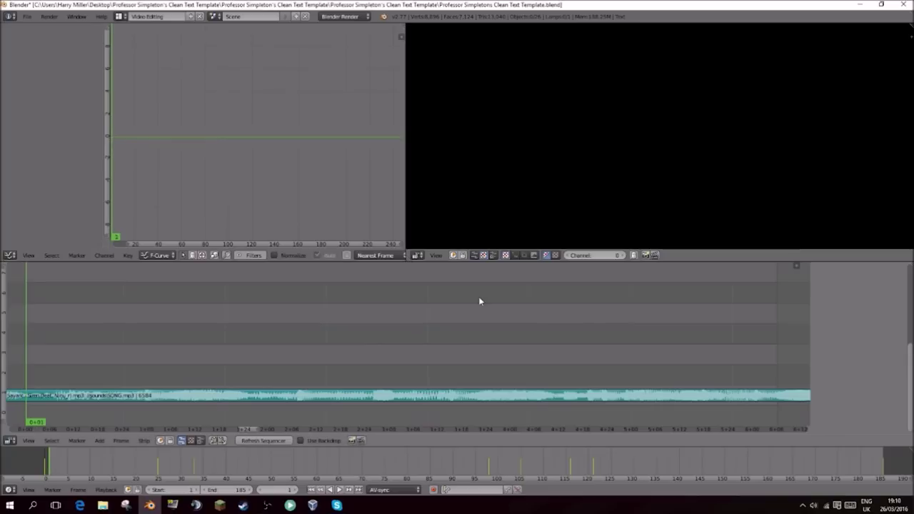
Add all rendered JPEG frames from the RENDER folder as an image strip
{"action": "left_click", "coordinate": [99, 440]}
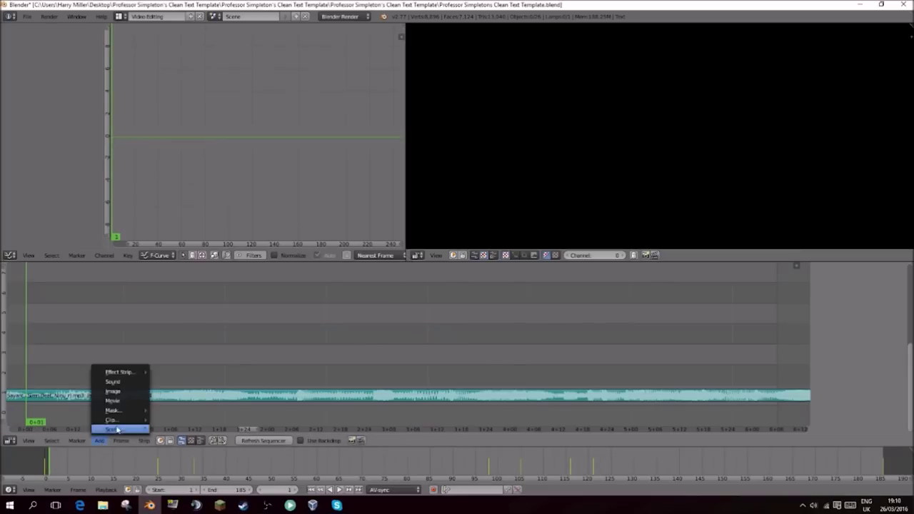
{"action": "left_click", "coordinate": [112, 391]}
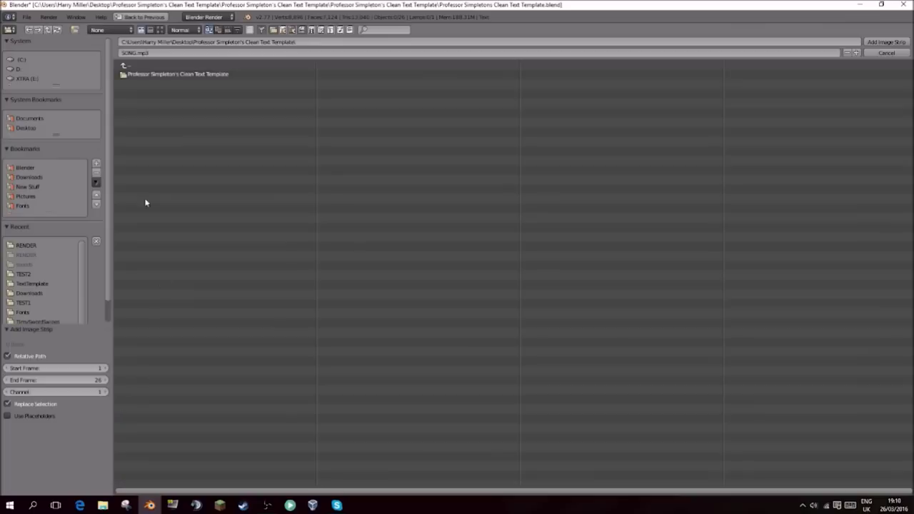
{"action": "double_click", "coordinate": [174, 74]}
{"action": "double_click", "coordinate": [174, 74]}
{"action": "double_click", "coordinate": [163, 84]}
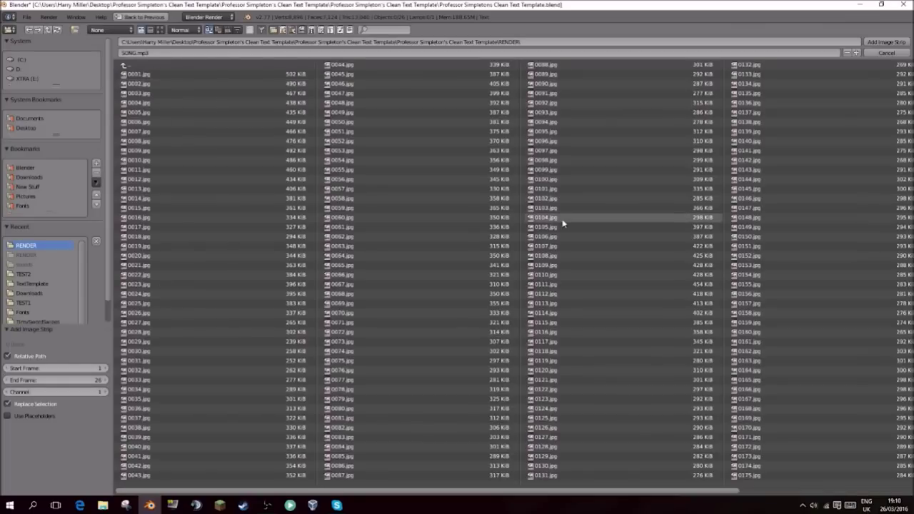
{"action": "key", "text": "a"}
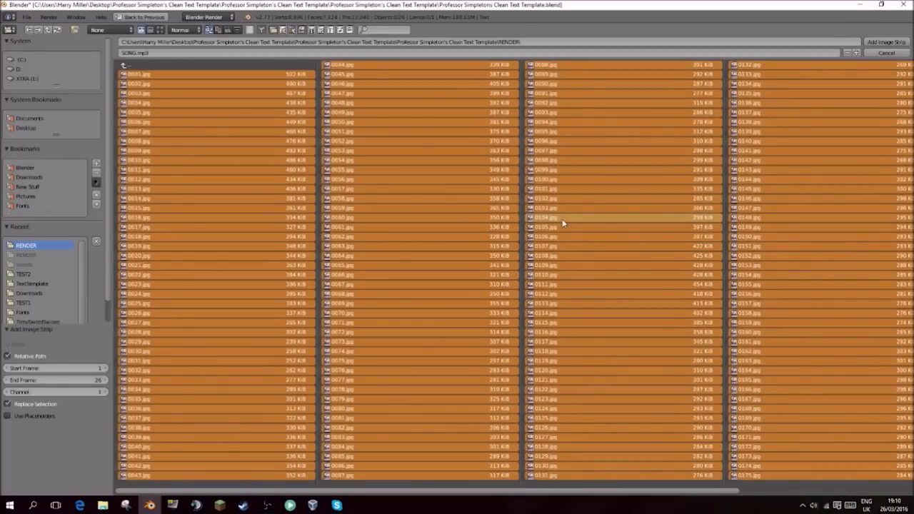
{"action": "key", "text": "Return"}
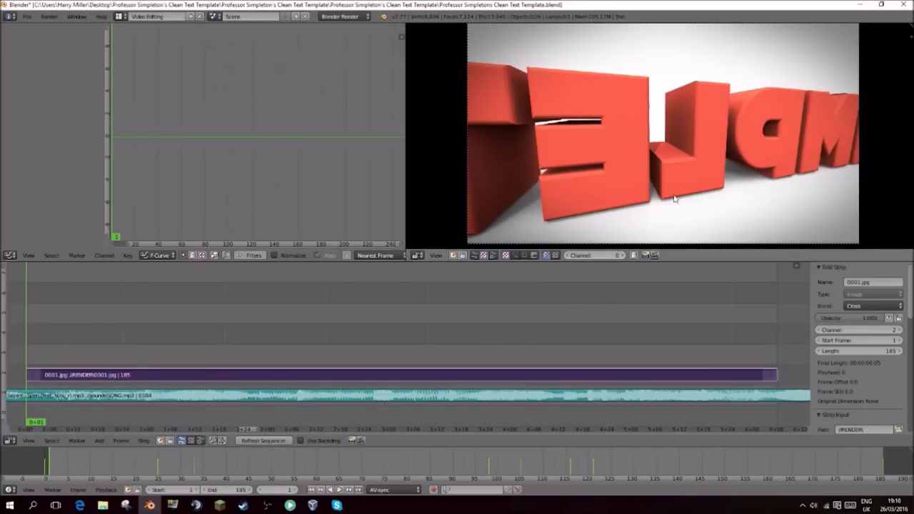
Play the image strip with SONG.mp3, pausing once and stopping near frame 180
{"action": "key", "text": "alt+a"}
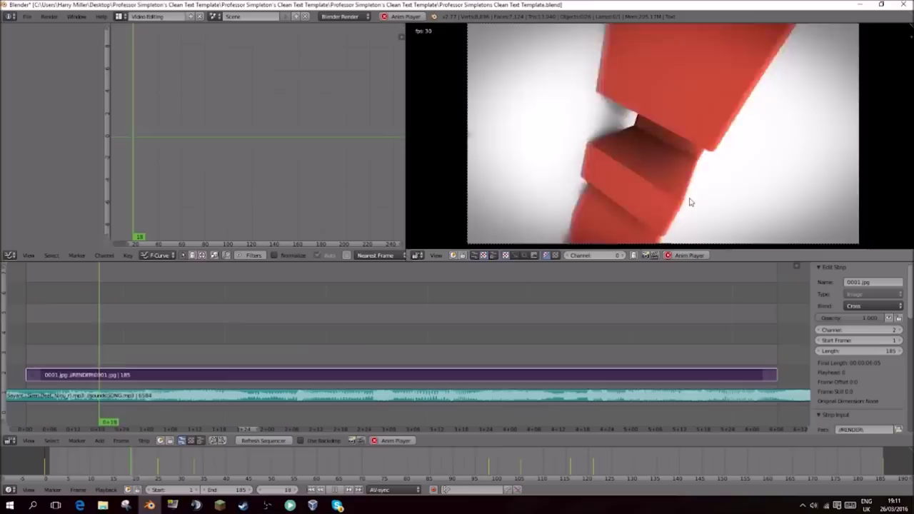
{"action": "key", "text": "alt+a"}
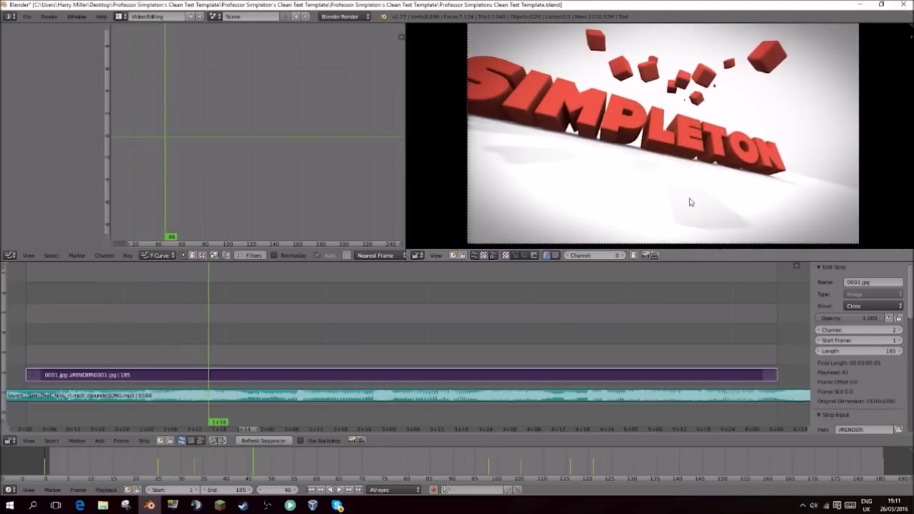
{"action": "key", "text": "alt+a"}
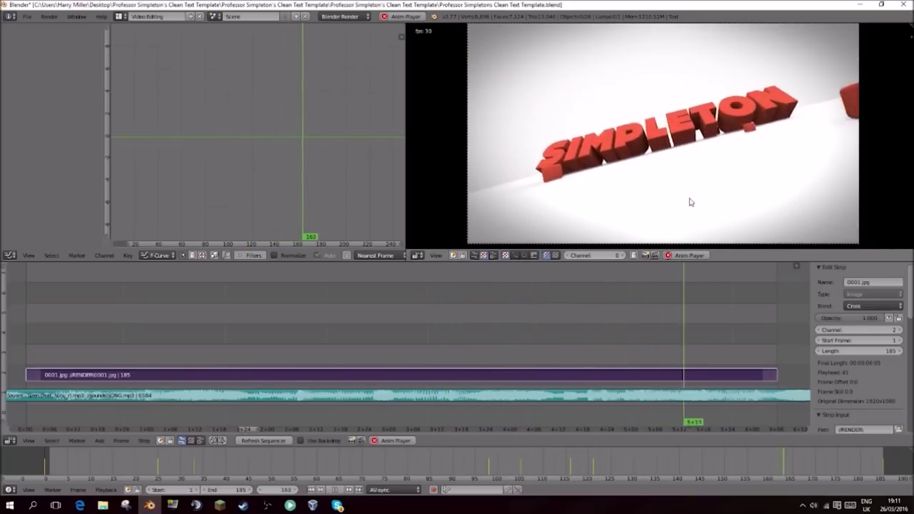
{"action": "key", "text": "alt+a"}
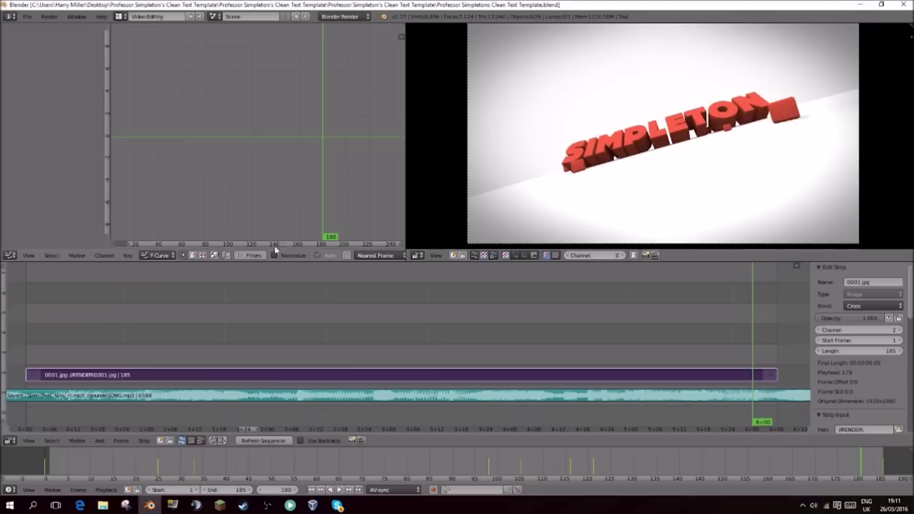
{"action": "left_click", "coordinate": [11, 255]}
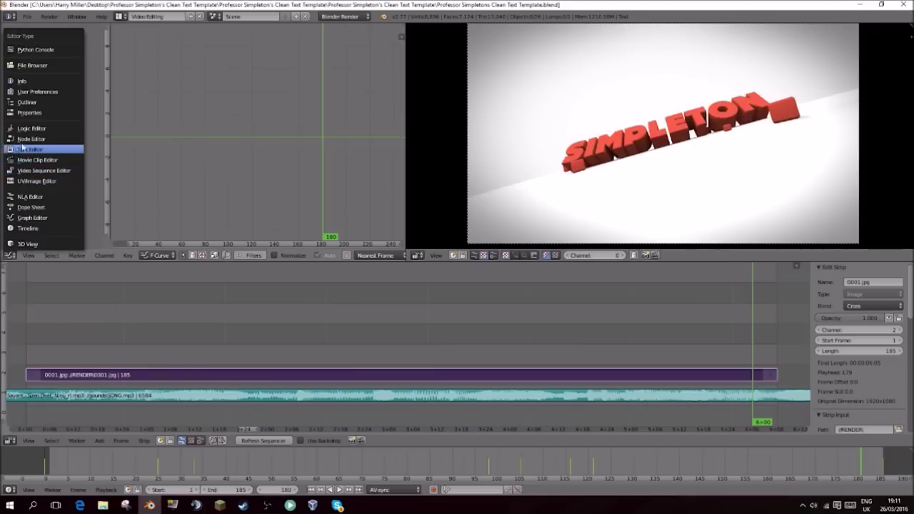
Show Render properties and set the output to MPEG with MPEG-4, H.264 video and MP3 audio
{"action": "left_click", "coordinate": [25, 113]}
{"action": "scroll", "coordinate": [122, 171], "scroll_direction": "down", "scroll_amount": 8}
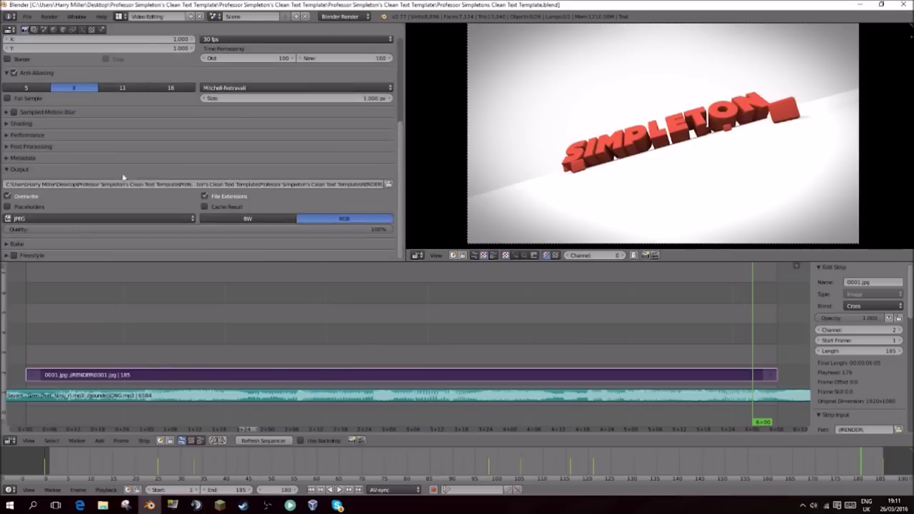
{"action": "left_click", "coordinate": [51, 218]}
{"action": "left_click", "coordinate": [166, 186]}
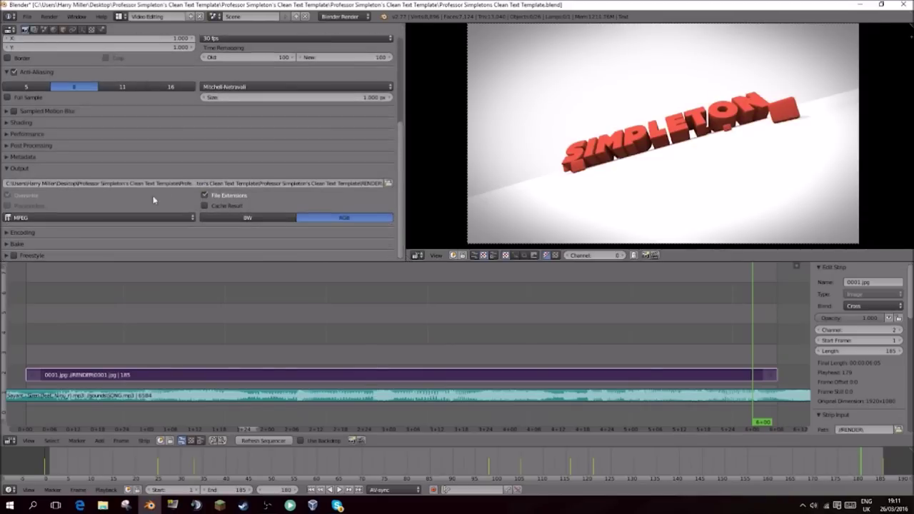
{"action": "left_click", "coordinate": [14, 233]}
{"action": "scroll", "coordinate": [112, 179], "scroll_direction": "down", "scroll_amount": 5}
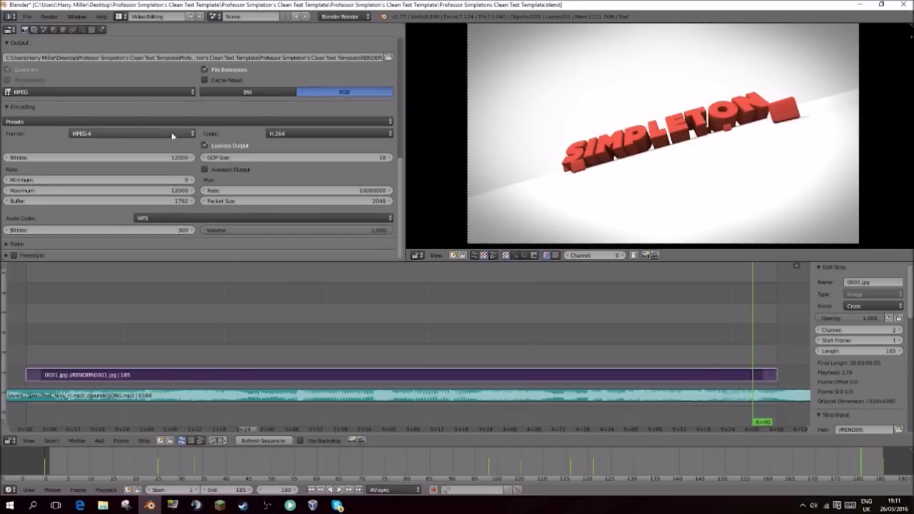
{"action": "scroll", "coordinate": [122, 135], "scroll_direction": "down", "scroll_amount": 1}
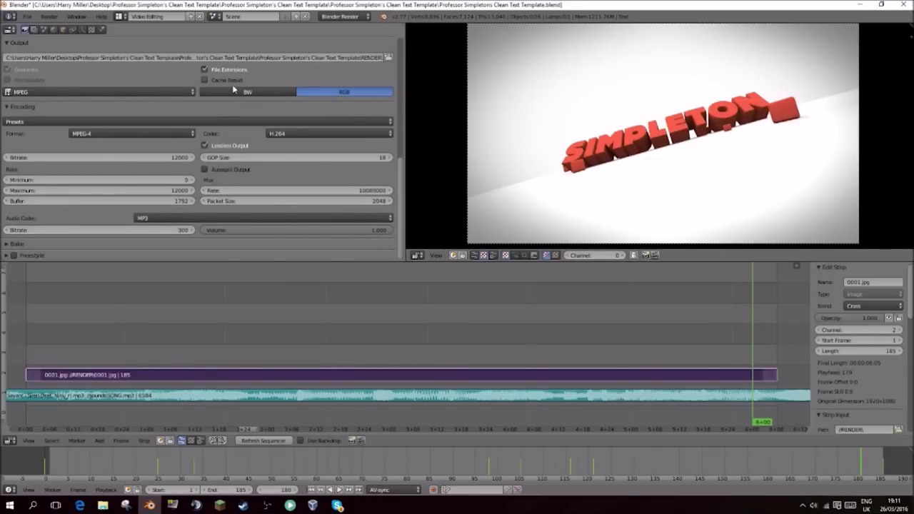
{"action": "scroll", "coordinate": [260, 136], "scroll_direction": "up", "scroll_amount": 15}
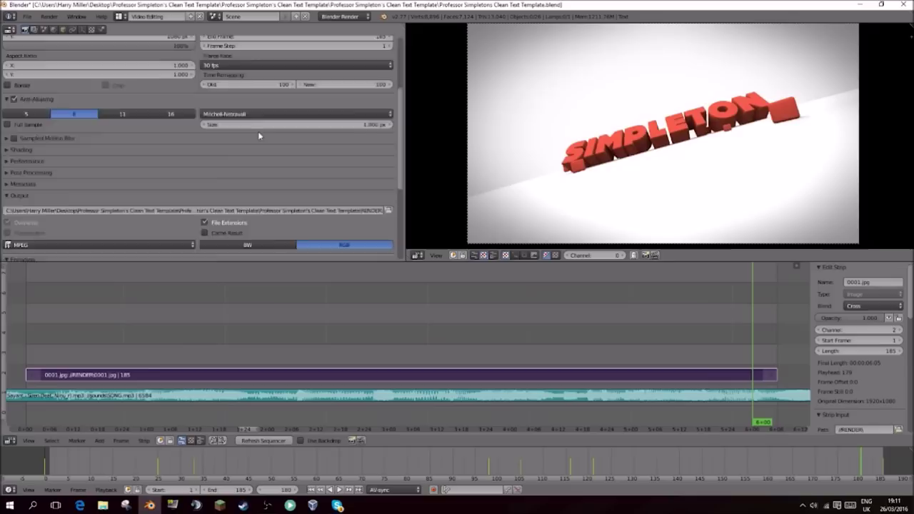
Render the sequence with audio through frame 185 as an MPEG-4 video
{"action": "left_click", "coordinate": [194, 75]}
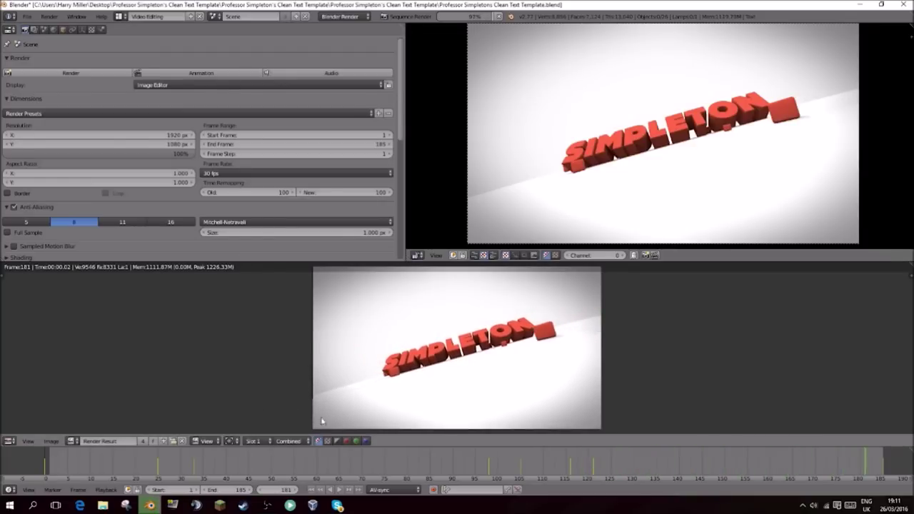
{"action": "scroll", "coordinate": [153, 179], "scroll_direction": "down", "scroll_amount": 8}
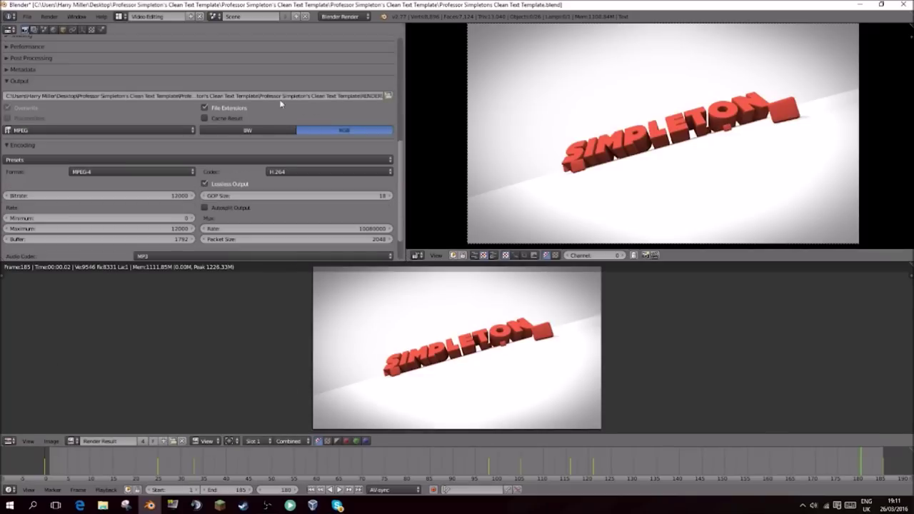
{"action": "scroll", "coordinate": [249, 215], "scroll_direction": "up", "scroll_amount": 8}
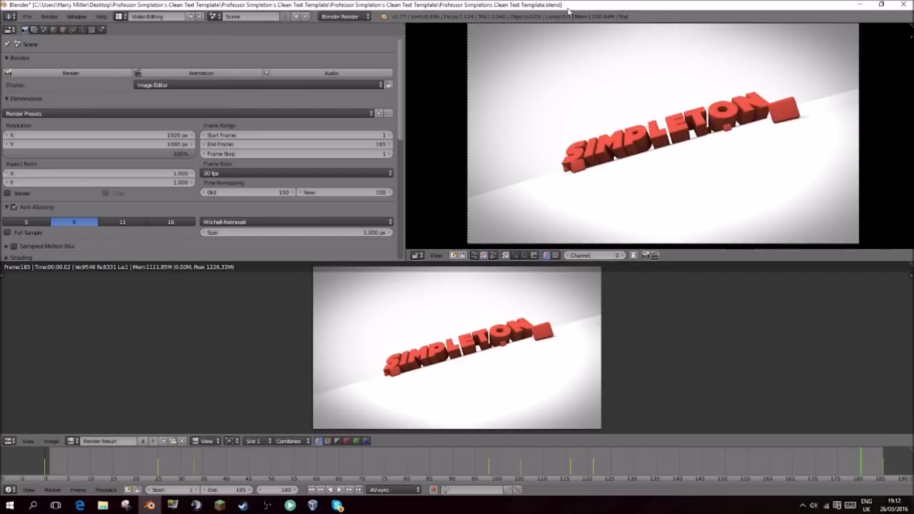
{"action": "middle_click_drag", "start_coordinate": [596, 64], "coordinate": [592, 66]}
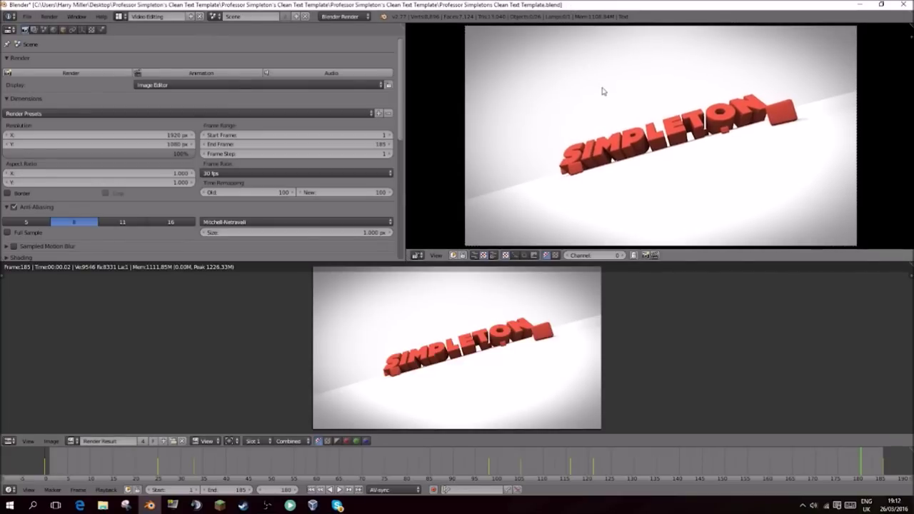